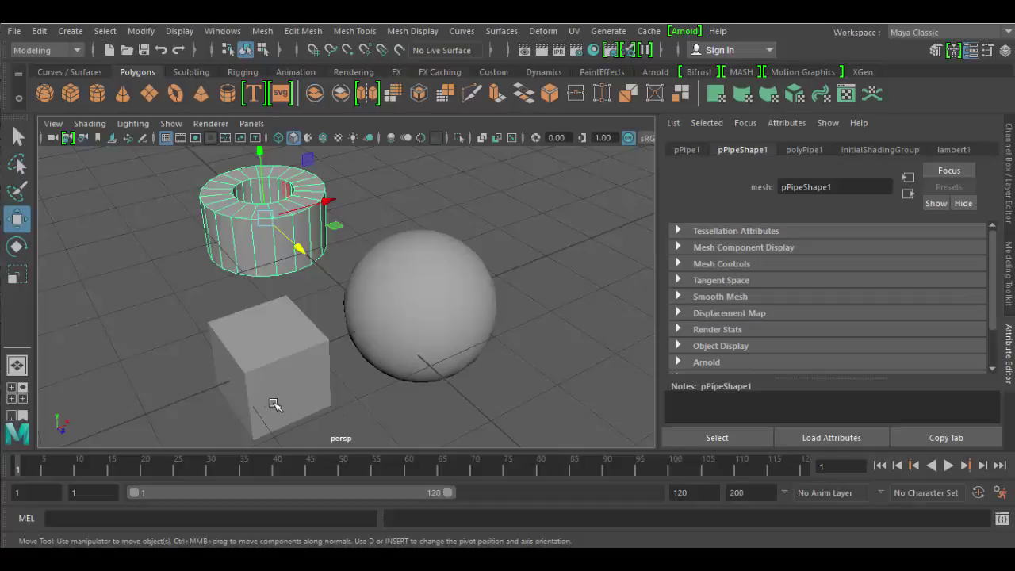
Select the cube, the sphere and the pipe one after another
{"action": "left_click", "coordinate": [305, 349]}
{"action": "left_click", "coordinate": [400, 284]}
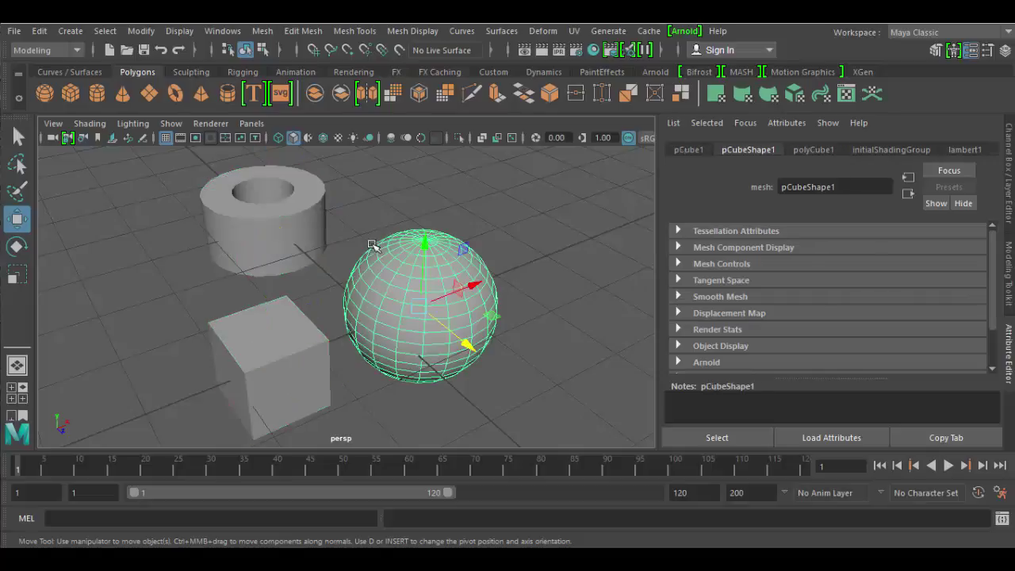
{"action": "left_click", "coordinate": [301, 217]}
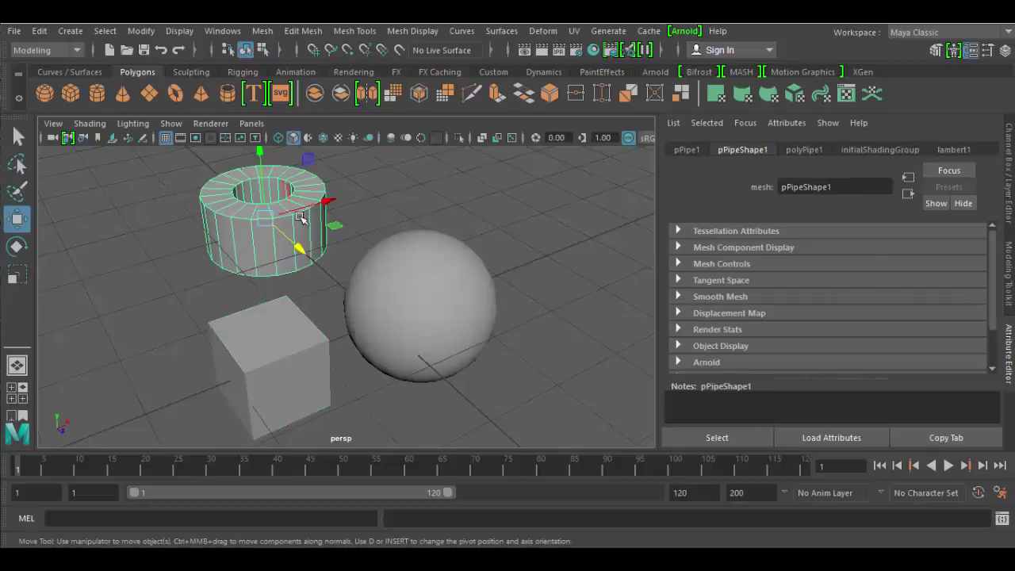
Create a polygon torus and move it to the open space beside the sphere
{"action": "left_click", "coordinate": [175, 94]}
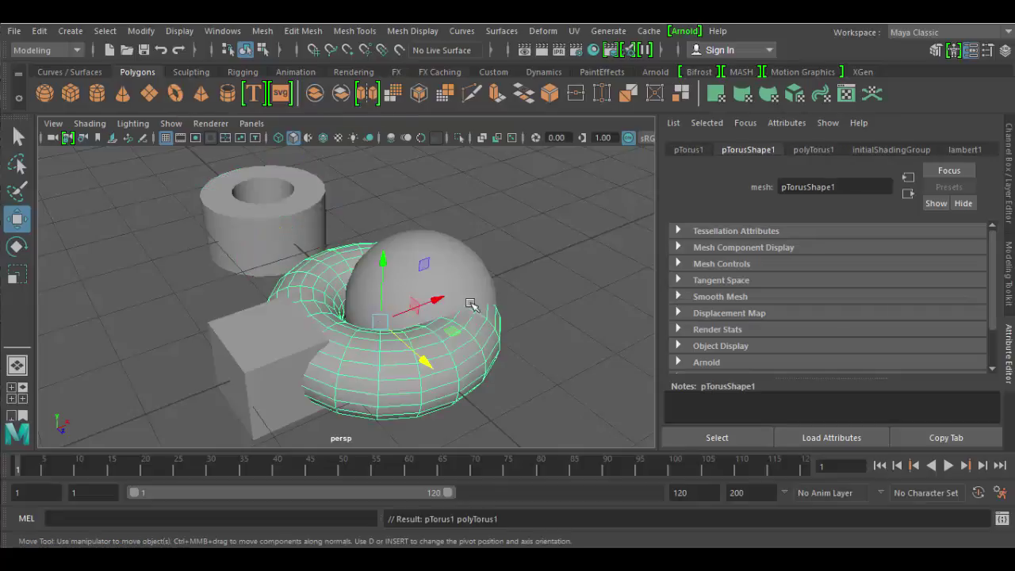
{"action": "left_click_drag", "start_coordinate": [432, 297], "coordinate": [623, 230]}
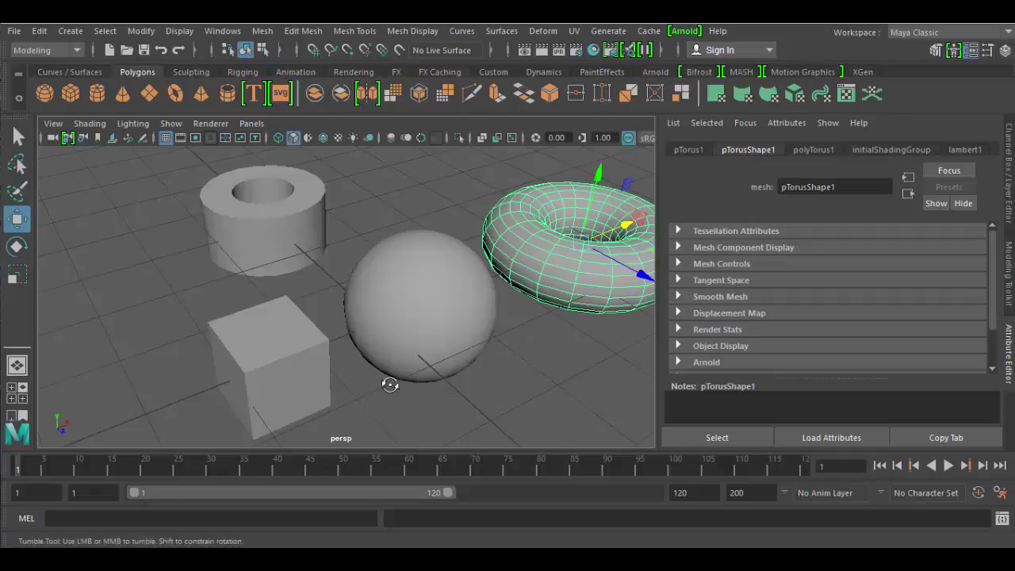
{"action": "left_click_drag", "start_coordinate": [389, 383], "coordinate": [439, 358], "text": "alt"}
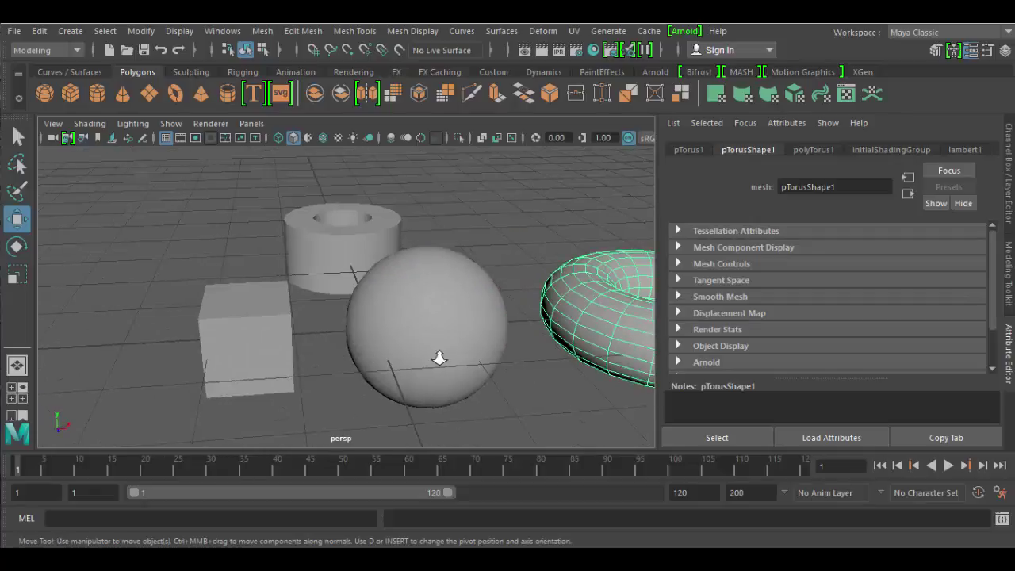
{"action": "right_click_drag", "start_coordinate": [439, 357], "coordinate": [474, 385], "text": "alt"}
{"action": "middle_click_drag", "start_coordinate": [474, 385], "coordinate": [320, 358], "text": "alt"}
{"action": "left_click_drag", "start_coordinate": [346, 355], "coordinate": [415, 351], "text": "alt"}
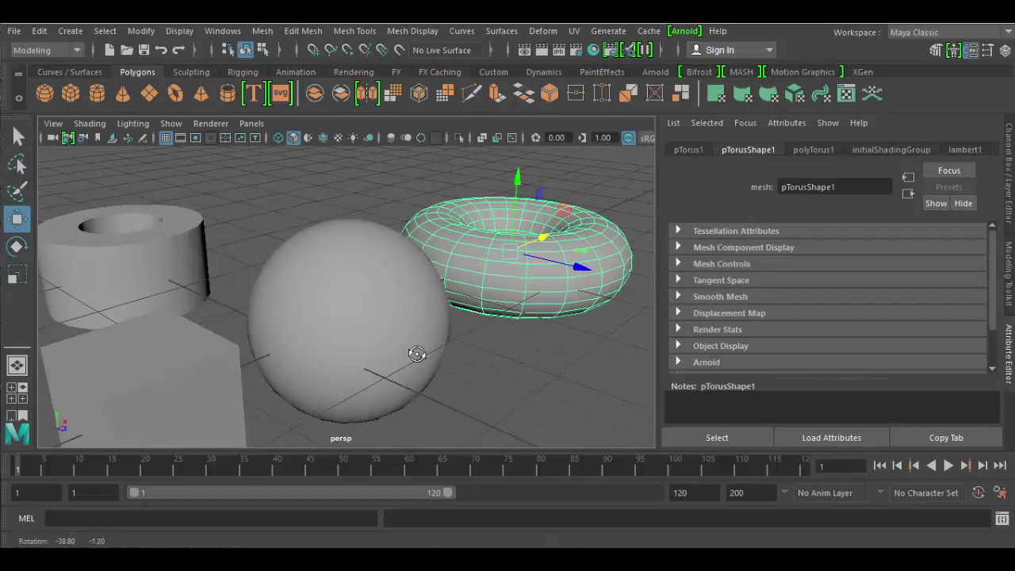
Select the sphere and toggle between component and object selection, ending in object selection
{"action": "left_click", "coordinate": [387, 305]}
{"action": "left_click_drag", "start_coordinate": [476, 376], "coordinate": [356, 368], "text": "alt"}
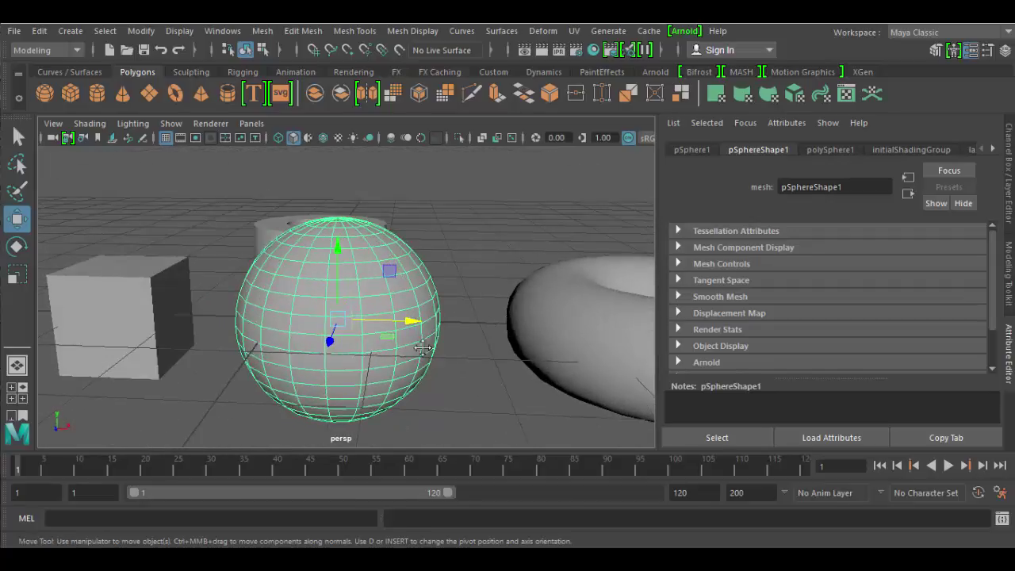
{"action": "middle_click_drag", "start_coordinate": [423, 348], "coordinate": [509, 331], "text": "alt"}
{"action": "right_click_drag", "start_coordinate": [497, 341], "coordinate": [565, 379], "text": "alt"}
{"action": "middle_click_drag", "start_coordinate": [552, 381], "coordinate": [493, 408], "text": "alt"}
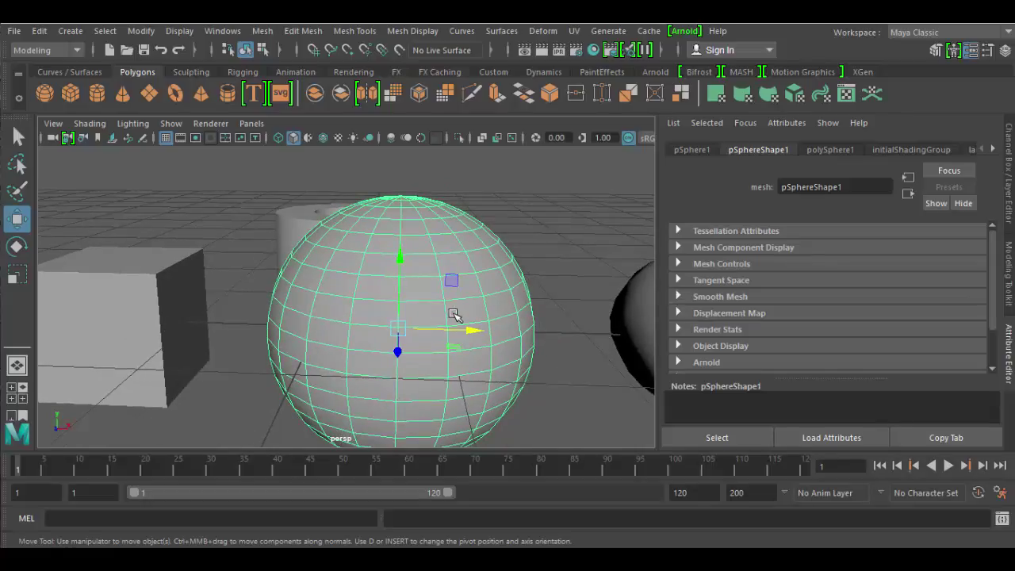
{"action": "key", "text": "F8"}
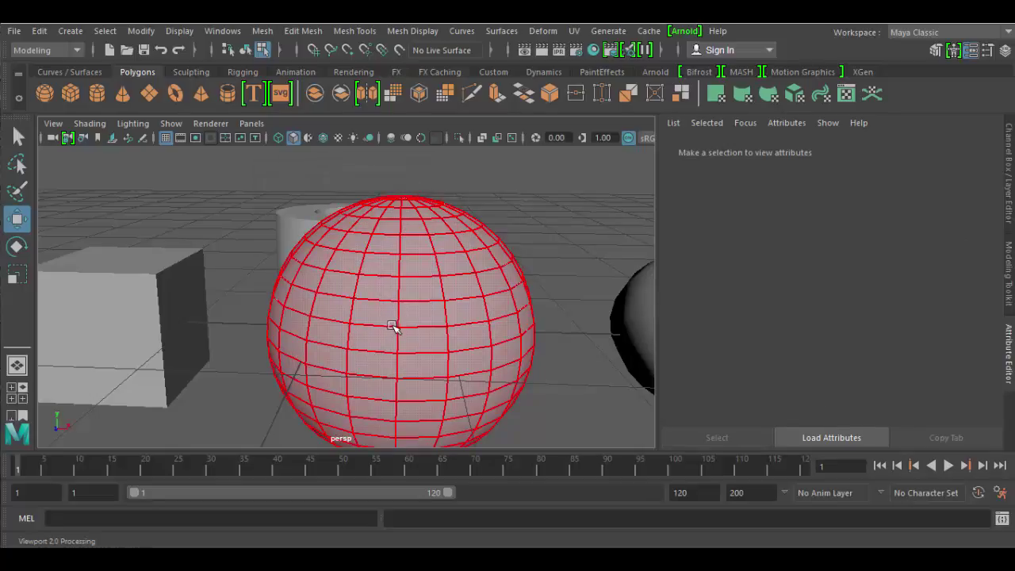
{"action": "left_click", "coordinate": [245, 49]}
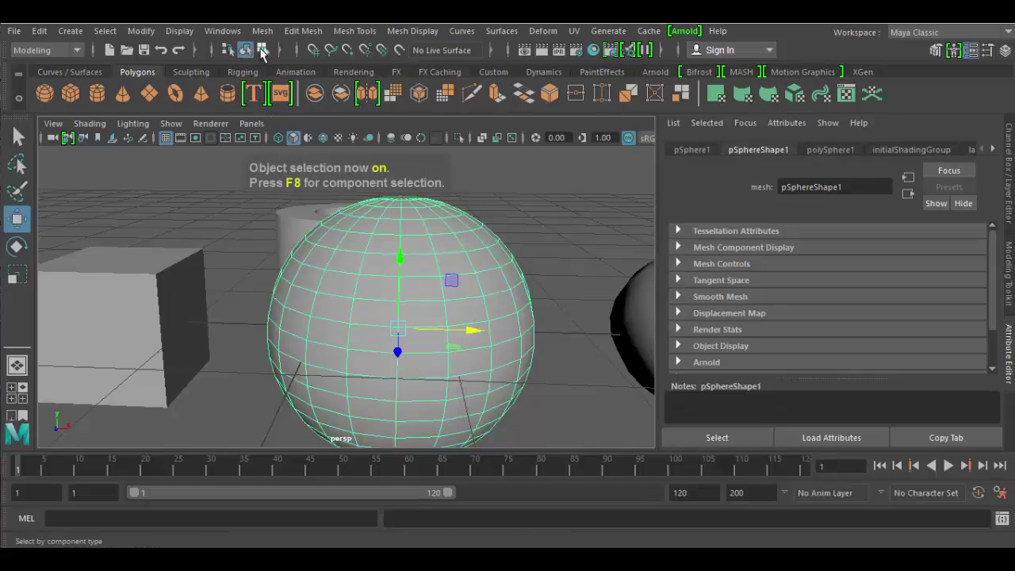
{"action": "left_click", "coordinate": [263, 50]}
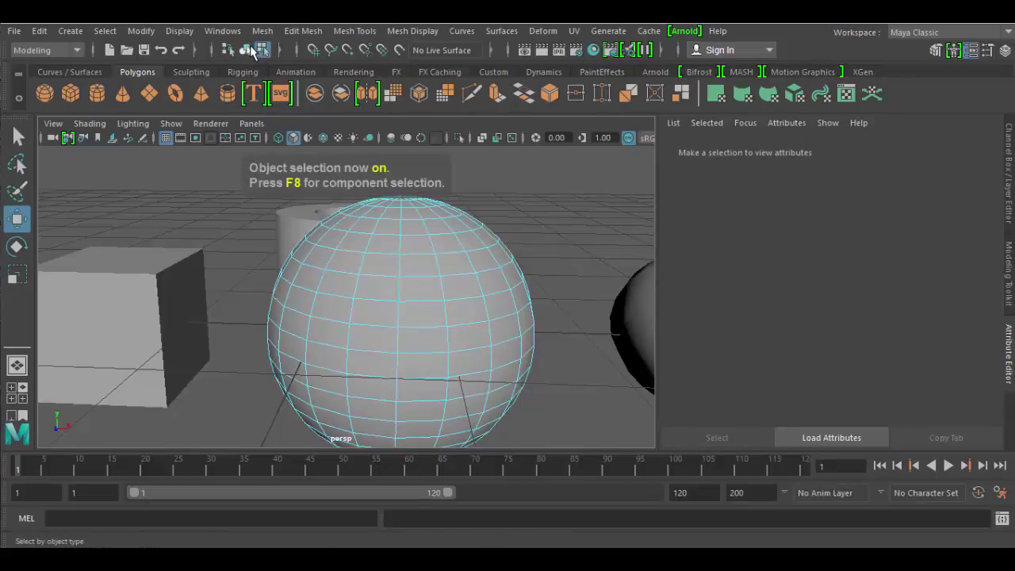
{"action": "left_click", "coordinate": [355, 283]}
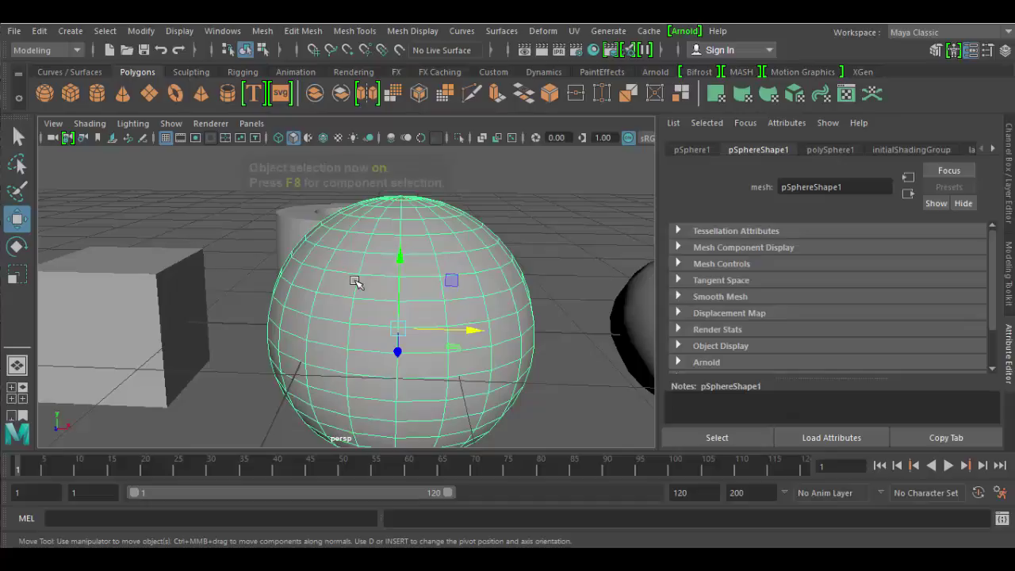
Switch the sphere to vertex selection, select the vertices of its lower half, try moving them along Z and undo the move
{"action": "right_click", "coordinate": [358, 320]}
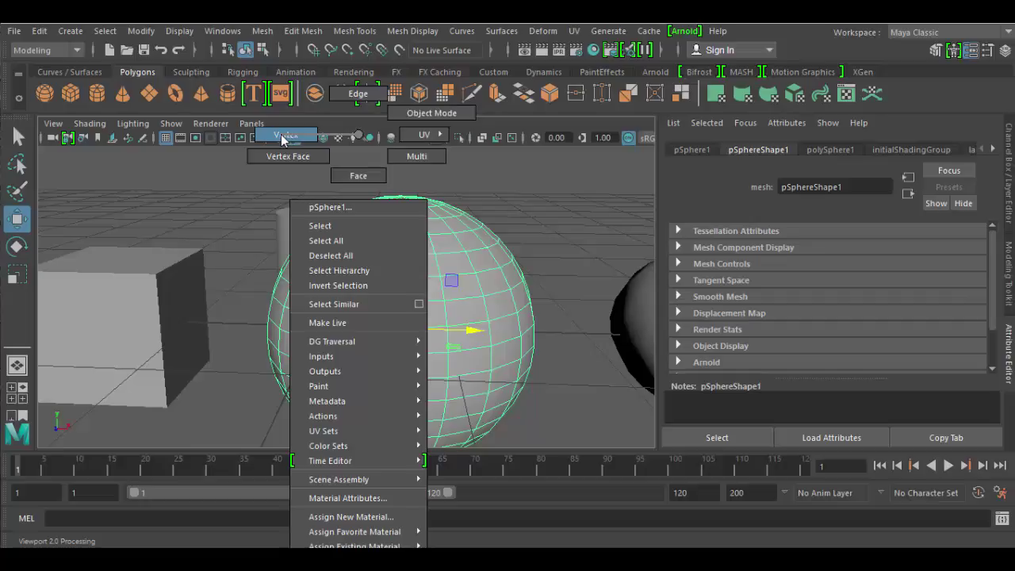
{"action": "right_click_drag", "start_coordinate": [283, 140], "coordinate": [284, 141]}
{"action": "left_click_drag", "start_coordinate": [244, 349], "coordinate": [564, 441]}
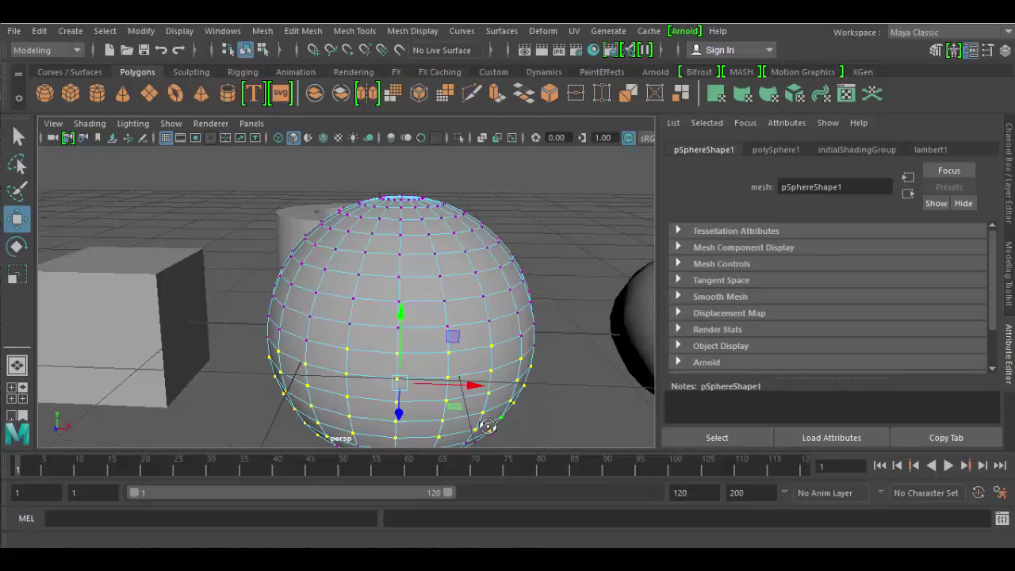
{"action": "left_click_drag", "start_coordinate": [499, 428], "coordinate": [306, 406], "text": "alt"}
{"action": "key", "text": "ctrl+z"}
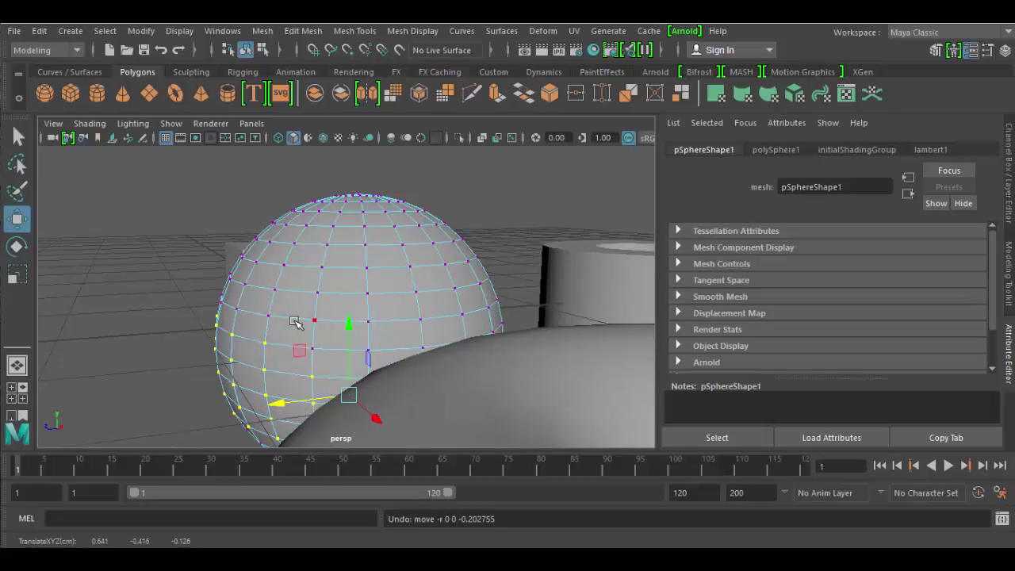
{"action": "left_click_drag", "start_coordinate": [294, 320], "coordinate": [354, 315], "text": "alt"}
Switch the sphere to edge selection and select a single vertical edge, followed by a whole vertical edge loop
{"action": "right_click", "coordinate": [357, 286]}
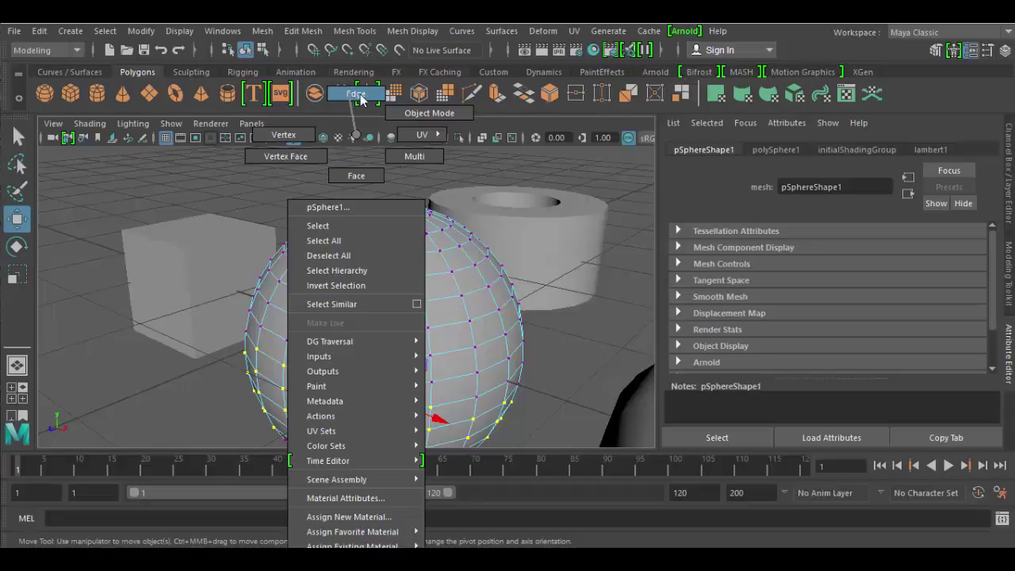
{"action": "right_click_drag", "start_coordinate": [357, 97], "coordinate": [357, 97]}
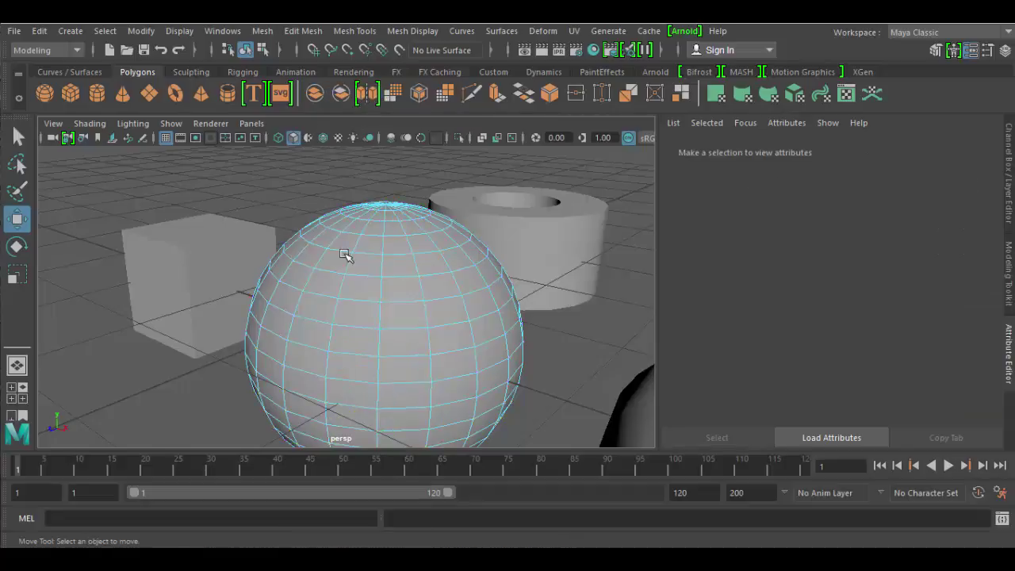
{"action": "left_click", "coordinate": [347, 261]}
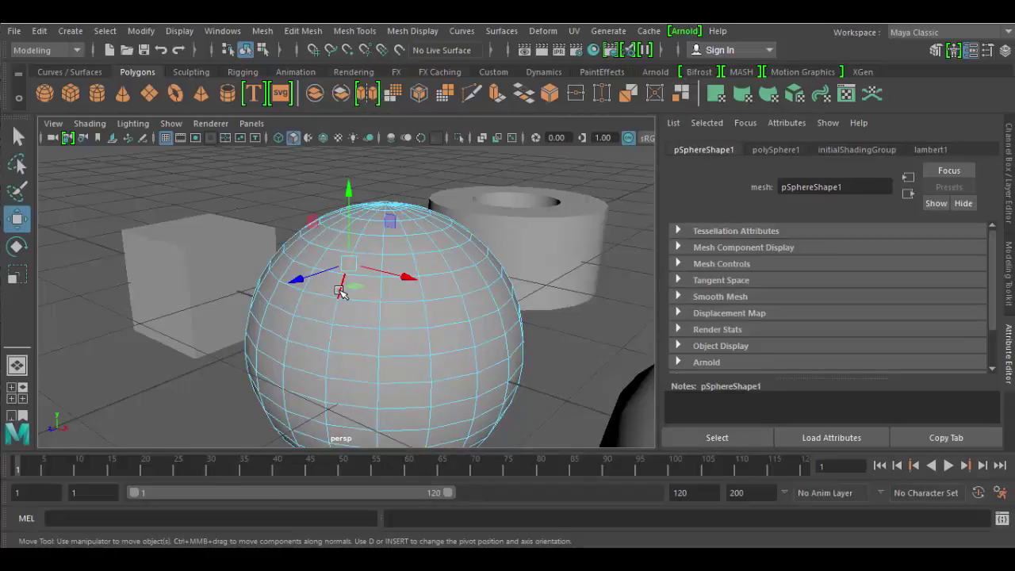
{"action": "double_click", "coordinate": [339, 290]}
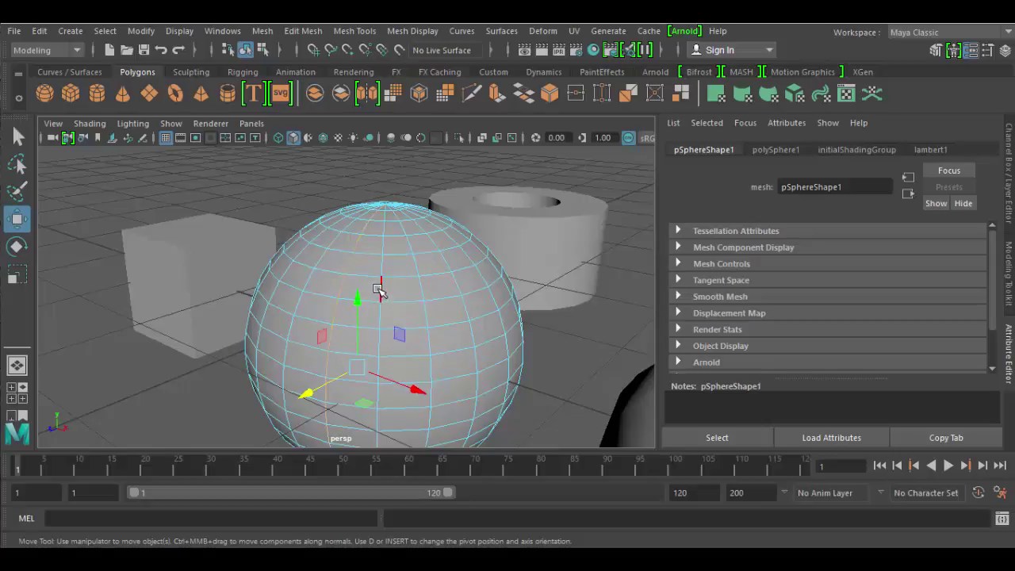
Select several vertical edges and an edge loop on the sphere, try moving them along X and undo the move
{"action": "left_click", "coordinate": [378, 289]}
{"action": "left_click", "coordinate": [419, 286], "text": "shift"}
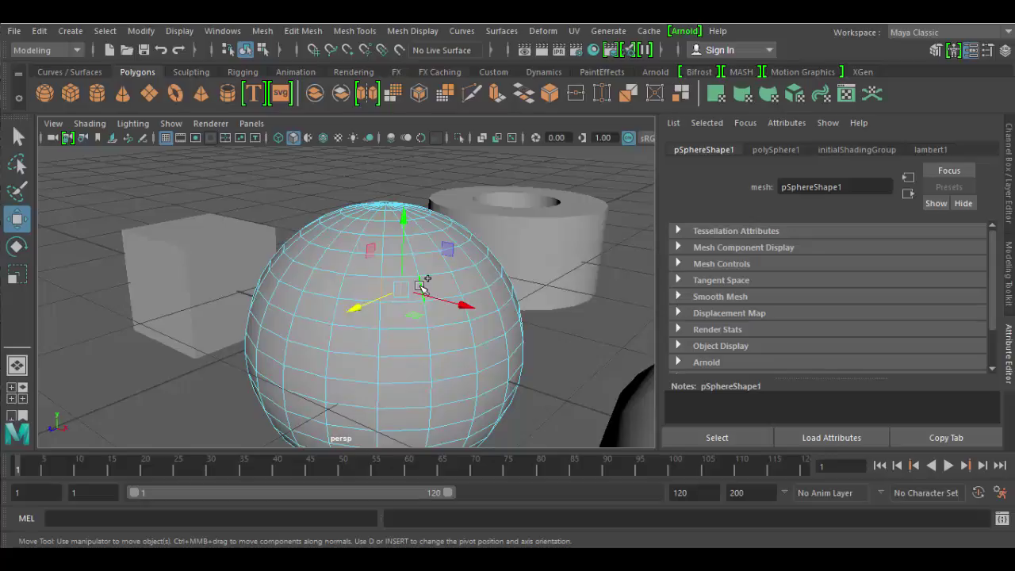
{"action": "left_click", "coordinate": [454, 277], "text": "shift"}
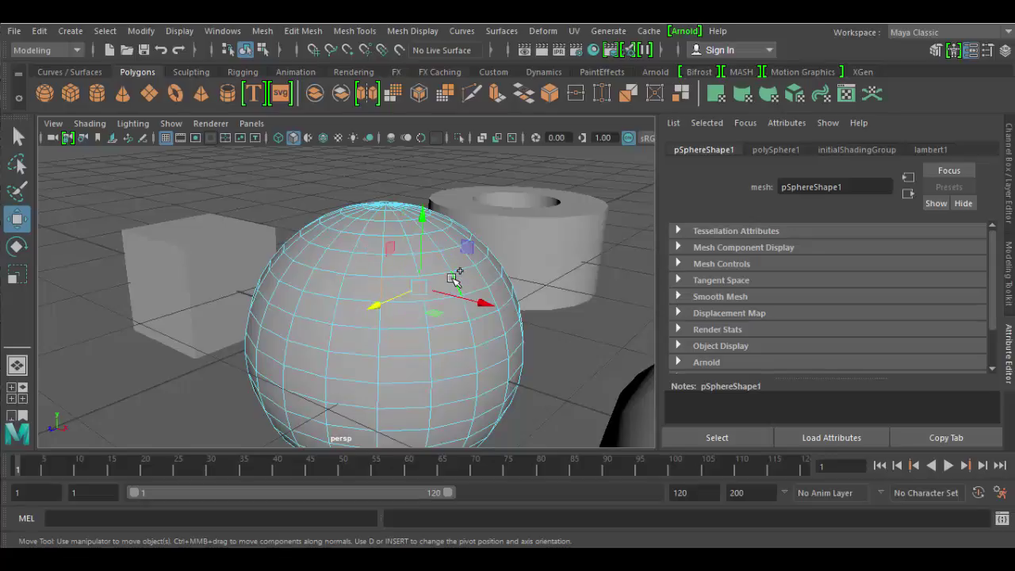
{"action": "double_click", "coordinate": [454, 279]}
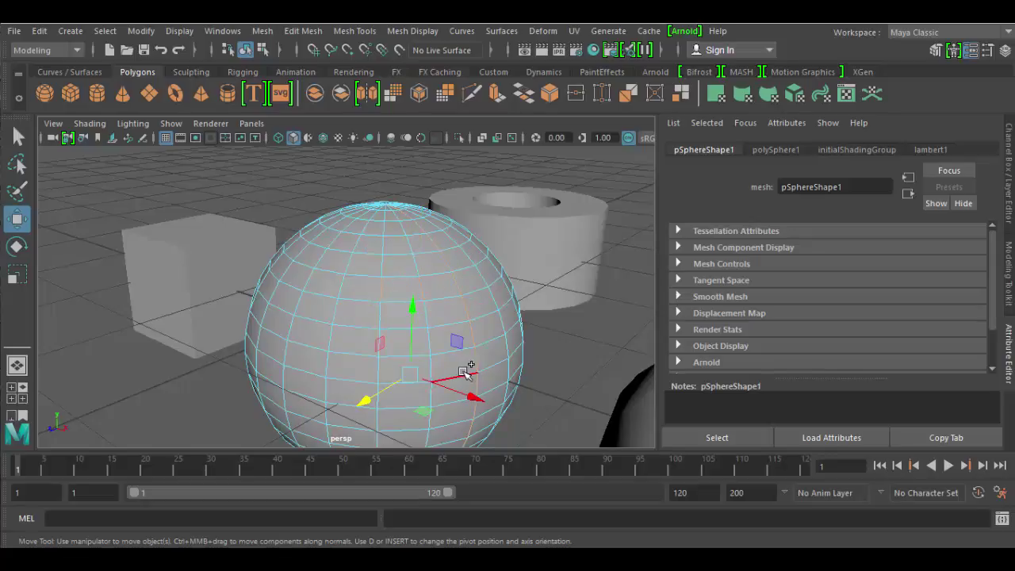
{"action": "left_click_drag", "start_coordinate": [423, 372], "coordinate": [560, 356], "text": "alt"}
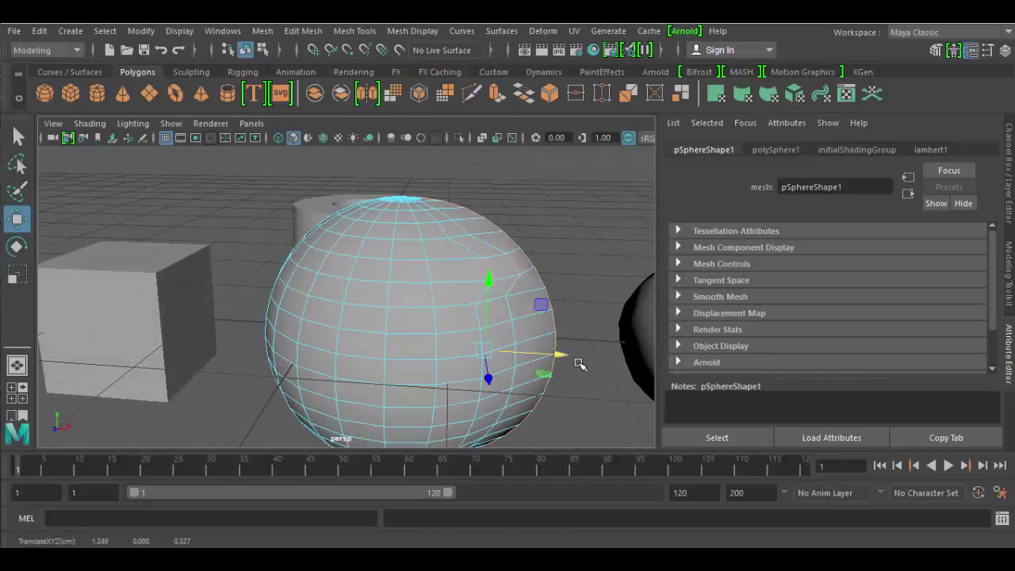
{"action": "key", "text": "ctrl+z"}
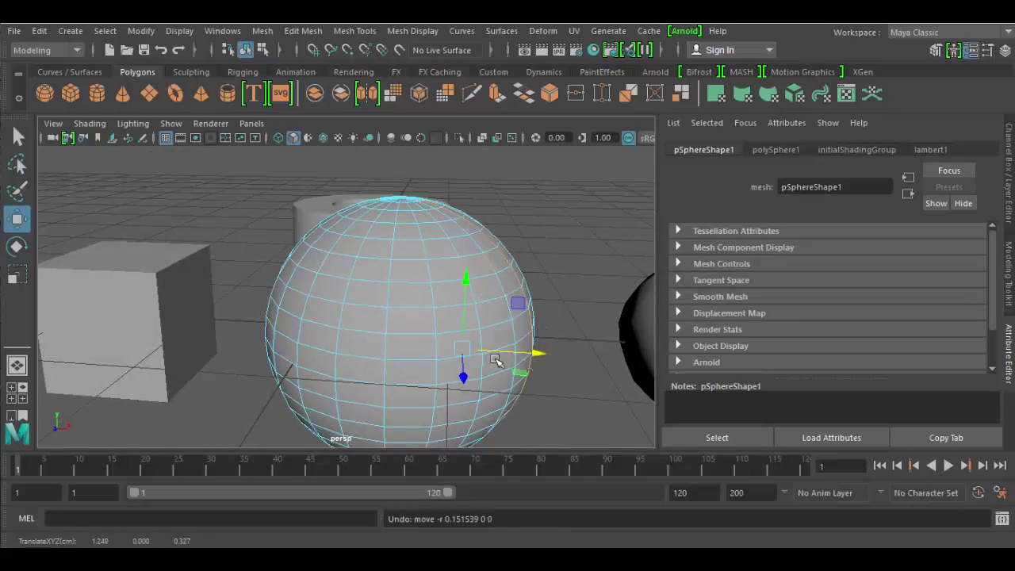
Switch the sphere to face selection, try moving one upper face slightly down along Y and undo the move
{"action": "left_click_drag", "start_coordinate": [441, 347], "coordinate": [374, 333], "text": "alt"}
{"action": "right_click_drag", "start_coordinate": [358, 295], "coordinate": [383, 325], "text": "alt"}
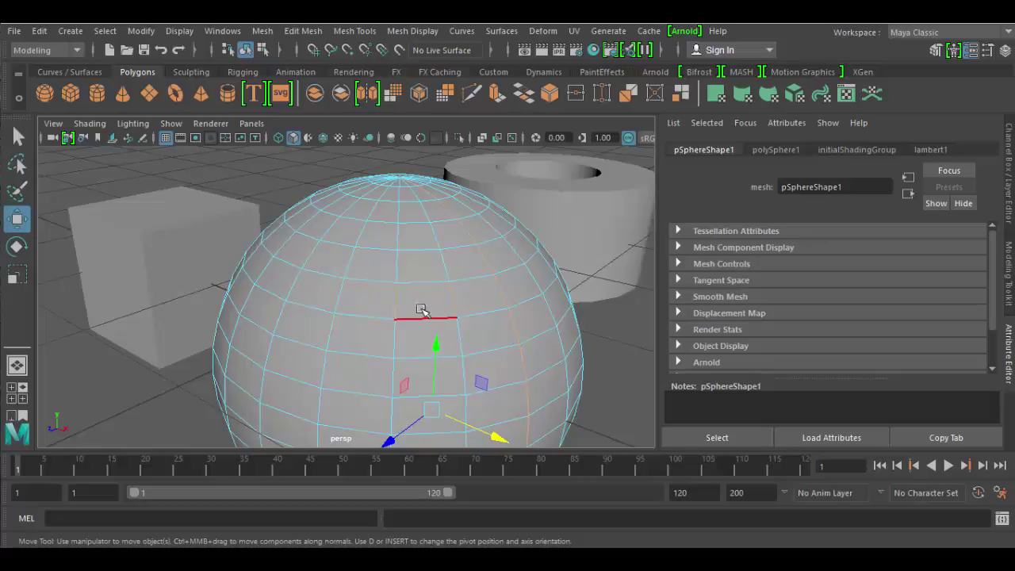
{"action": "right_click", "coordinate": [349, 291]}
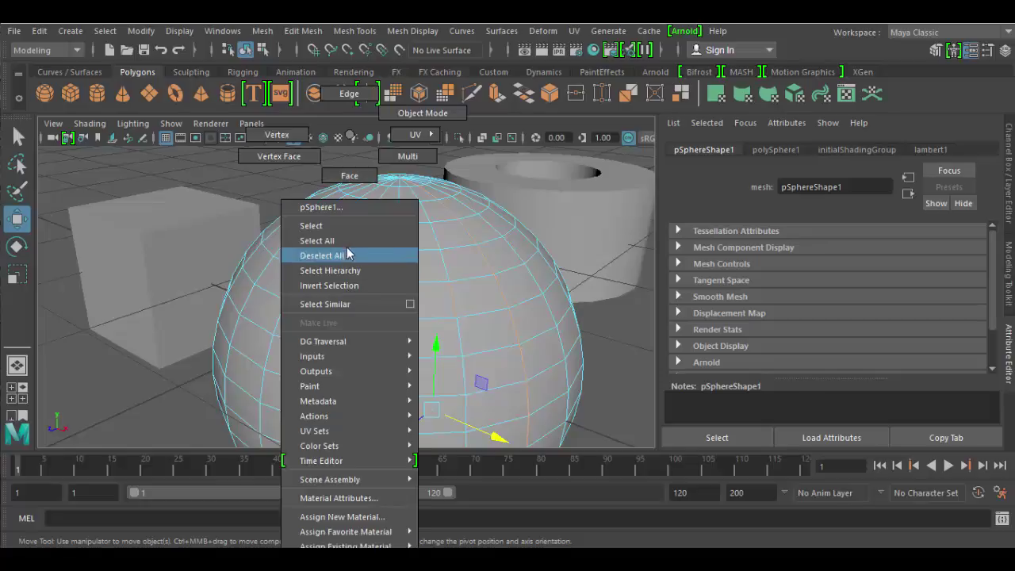
{"action": "right_click_drag", "start_coordinate": [353, 187], "coordinate": [349, 172]}
{"action": "left_click", "coordinate": [312, 290]}
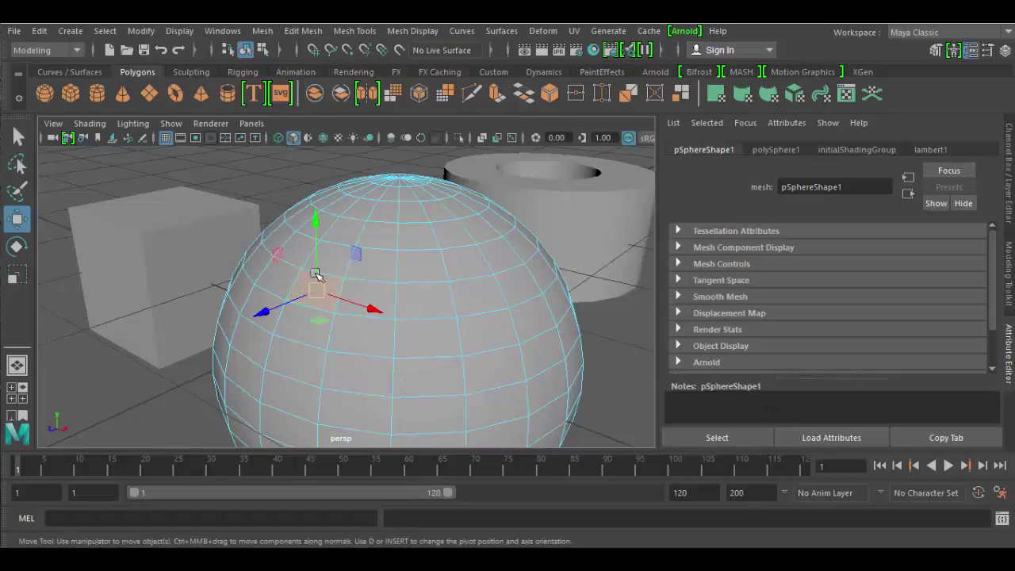
{"action": "mouse_move", "coordinate": [317, 220]}
{"action": "left_mouse_down"}
{"action": "mouse_move", "coordinate": [315, 208]}
{"action": "mouse_move", "coordinate": [316, 230]}
{"action": "left_mouse_up"}
{"action": "key", "text": "ctrl+z"}
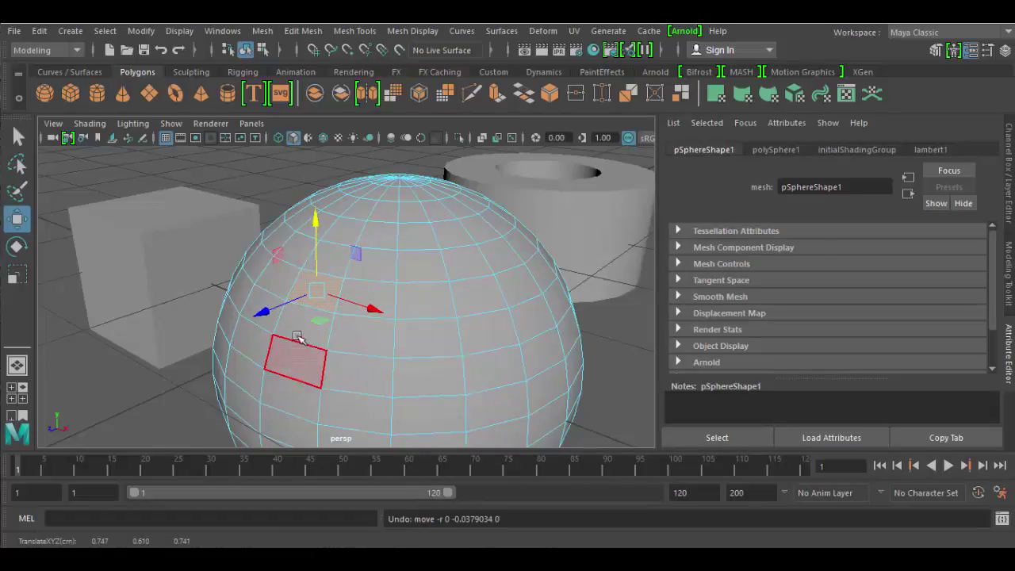
Switch the sphere to Vertex Face selection and examine its vertex faces from several sides
{"action": "left_click_drag", "start_coordinate": [291, 358], "coordinate": [383, 335], "text": "alt"}
{"action": "right_click", "coordinate": [382, 267]}
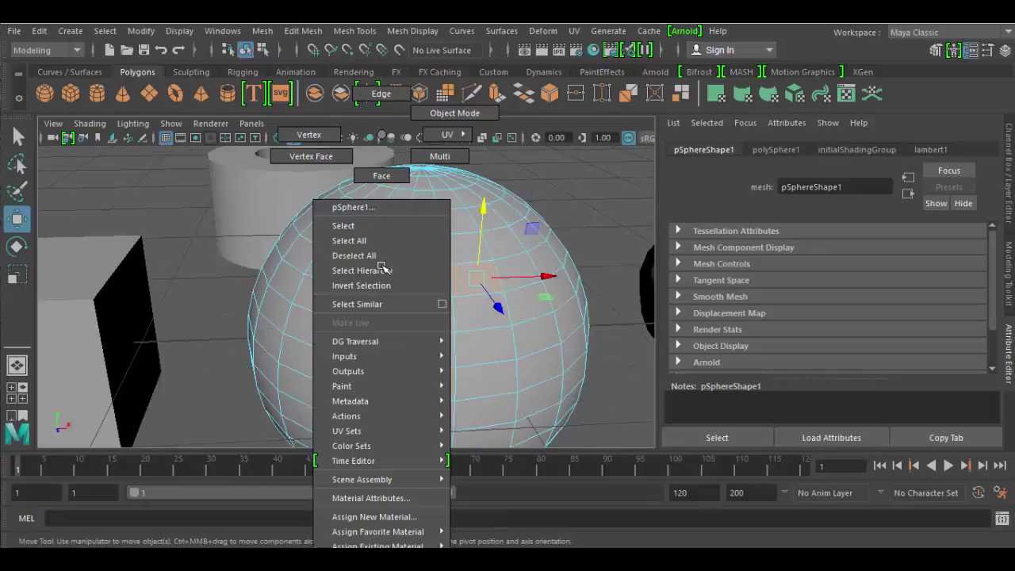
{"action": "left_click", "coordinate": [311, 157]}
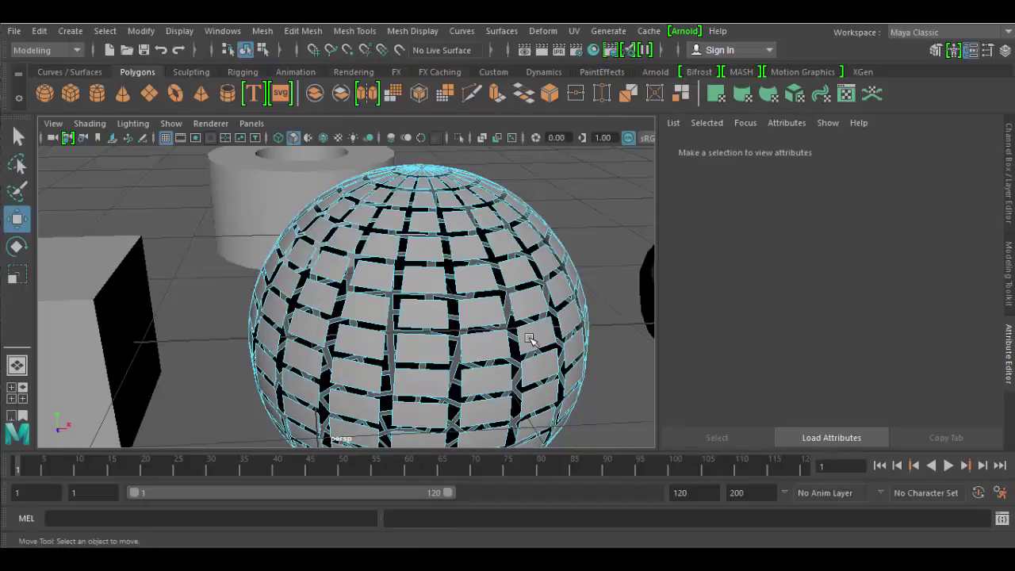
{"action": "left_click_drag", "start_coordinate": [529, 339], "coordinate": [387, 324], "text": "alt"}
{"action": "right_click_drag", "start_coordinate": [387, 324], "coordinate": [412, 359], "text": "alt"}
{"action": "left_click_drag", "start_coordinate": [379, 352], "coordinate": [499, 356], "text": "alt"}
Switch the sphere to Multi selection and pick a face, a vertex, an edge and another face in turn
{"action": "right_click", "coordinate": [429, 332]}
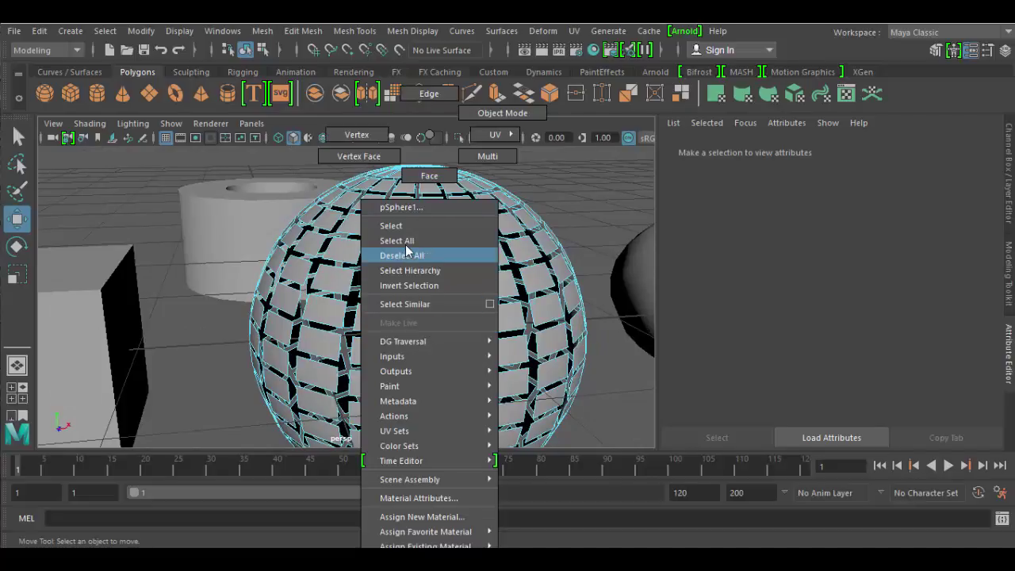
{"action": "right_click_drag", "start_coordinate": [405, 245], "coordinate": [483, 163]}
{"action": "left_click", "coordinate": [490, 253]}
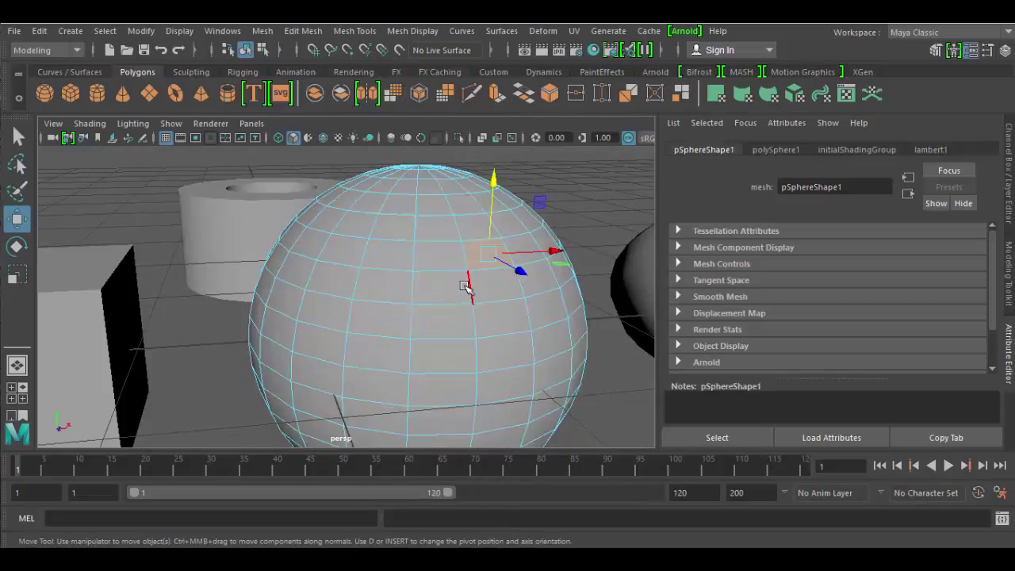
{"action": "left_click", "coordinate": [414, 272]}
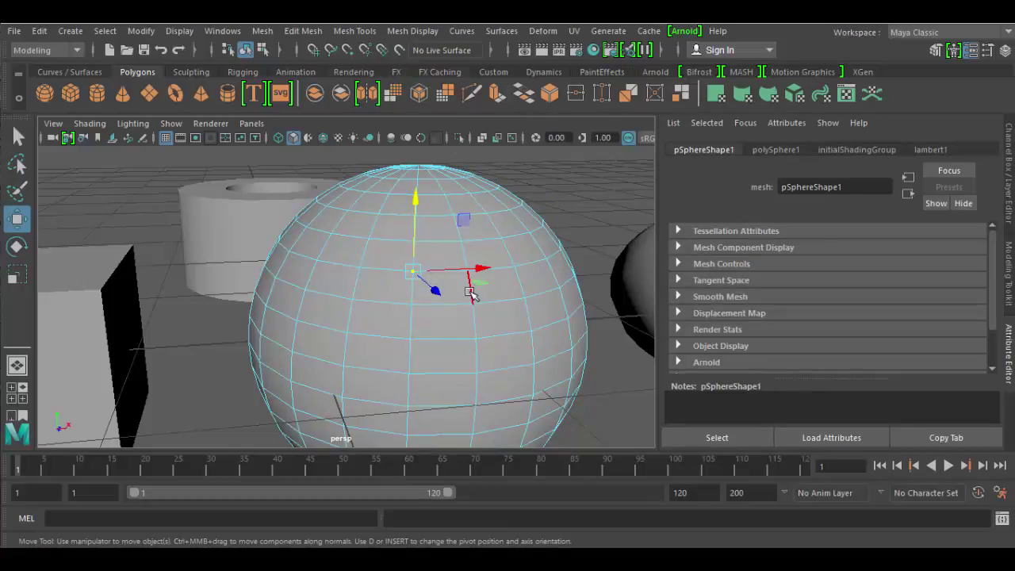
{"action": "left_click", "coordinate": [470, 292]}
{"action": "left_click", "coordinate": [440, 290]}
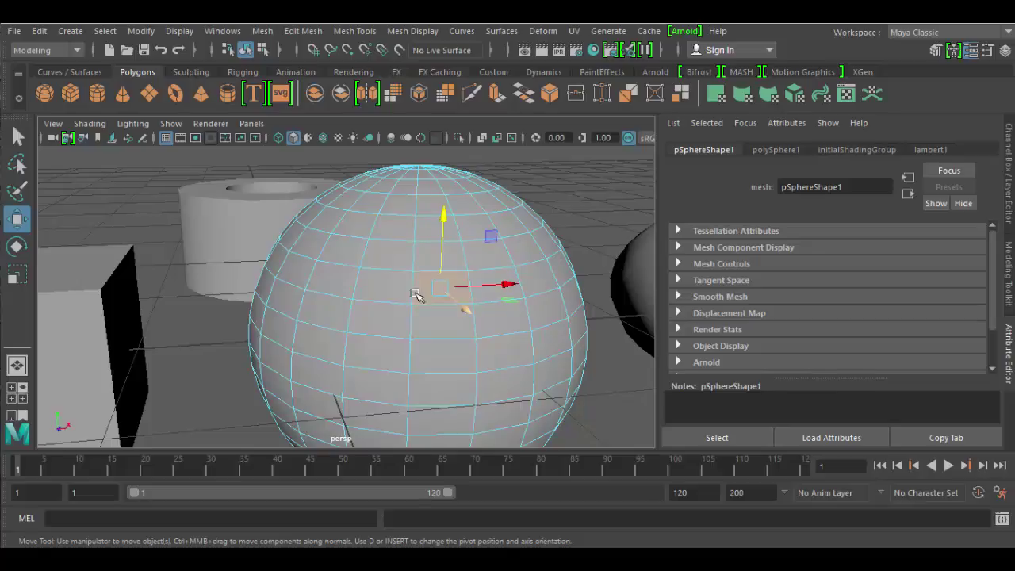
Return the sphere to object mode and switch the pipe behind it to face selection
{"action": "right_click", "coordinate": [419, 264]}
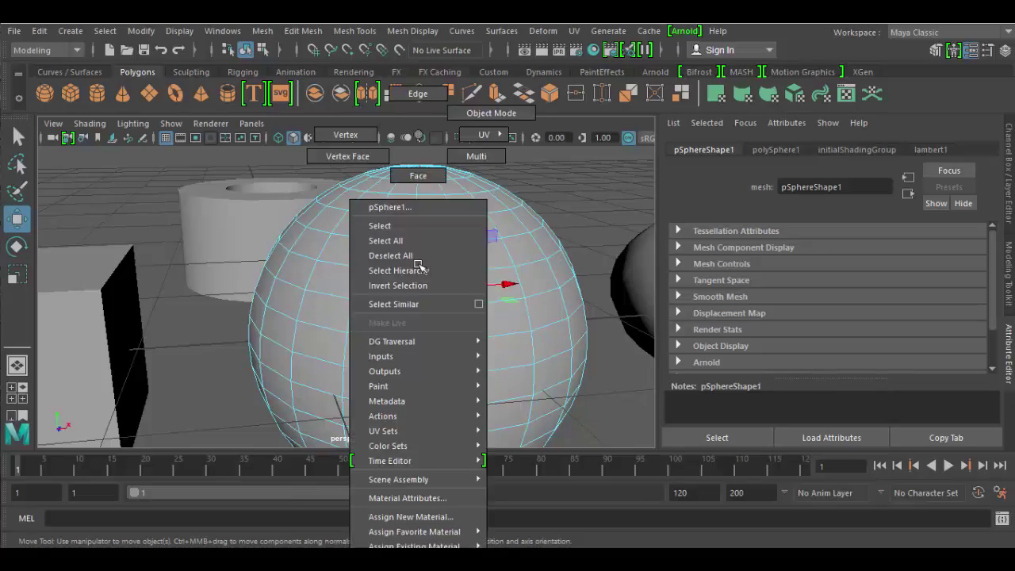
{"action": "left_click", "coordinate": [492, 112]}
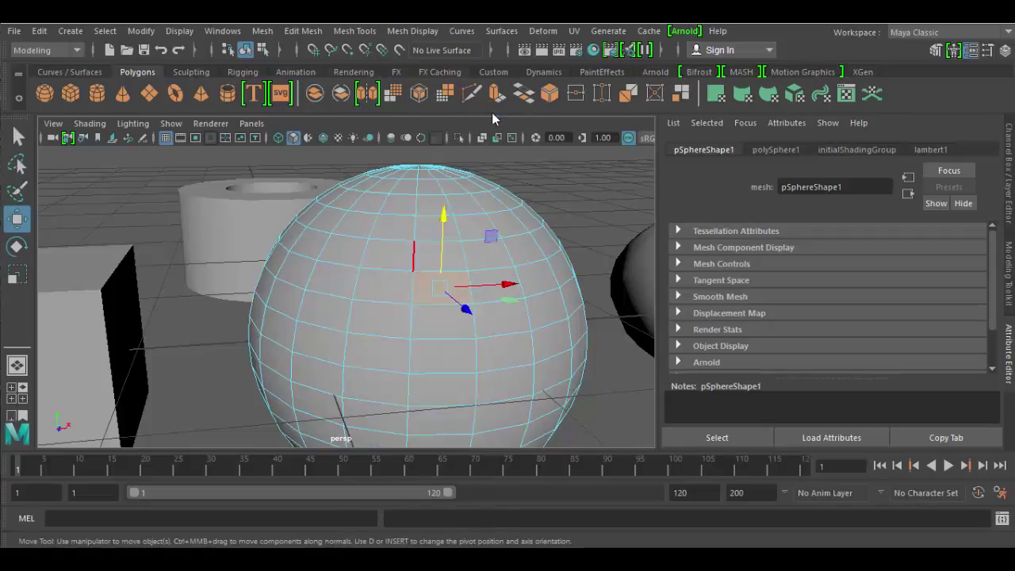
{"action": "left_click", "coordinate": [248, 200]}
{"action": "right_click", "coordinate": [240, 242]}
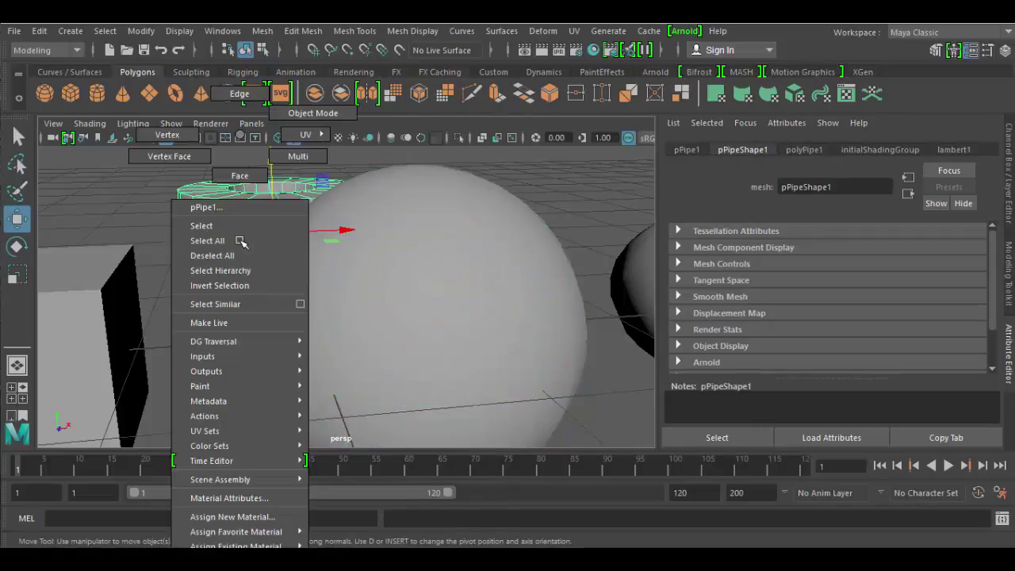
{"action": "left_click", "coordinate": [235, 175]}
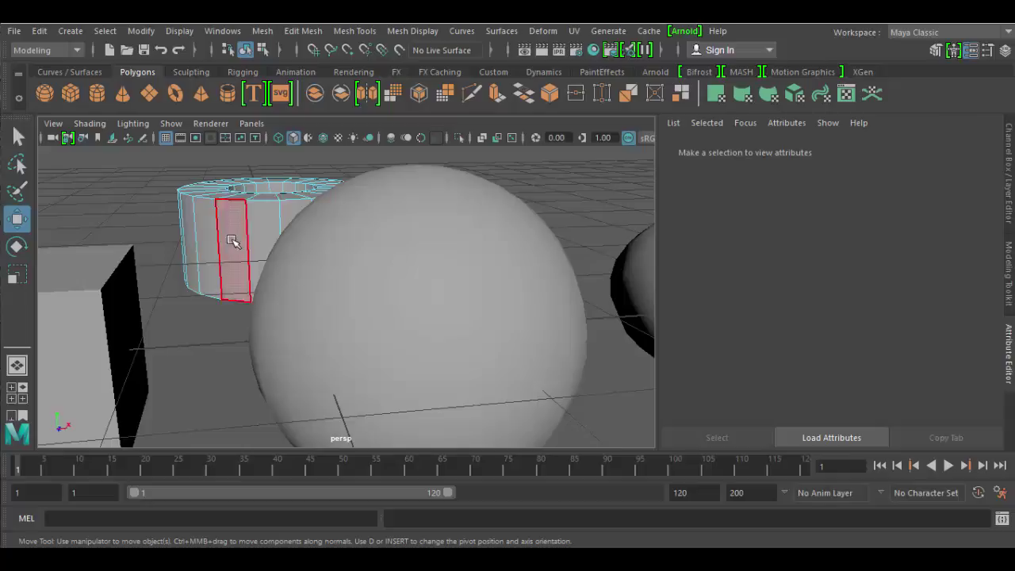
Select one outer side face of the pipe, try moving it outward along Z and undo the move
{"action": "left_click", "coordinate": [233, 238]}
{"action": "middle_click_drag", "start_coordinate": [294, 301], "coordinate": [520, 367], "text": "alt"}
{"action": "left_click_drag", "start_coordinate": [519, 368], "coordinate": [446, 399], "text": "alt"}
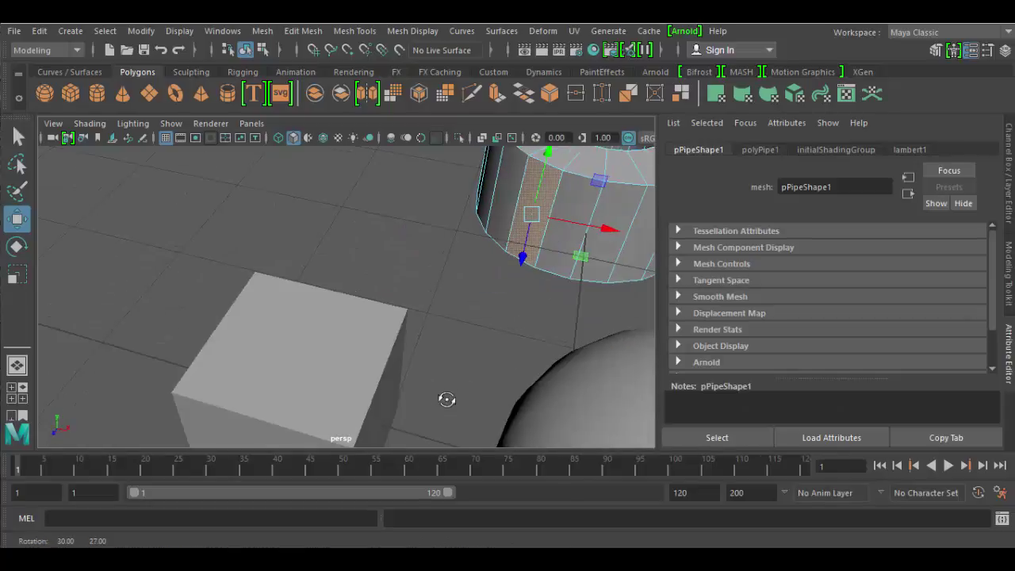
{"action": "left_click_drag", "start_coordinate": [521, 266], "coordinate": [515, 290]}
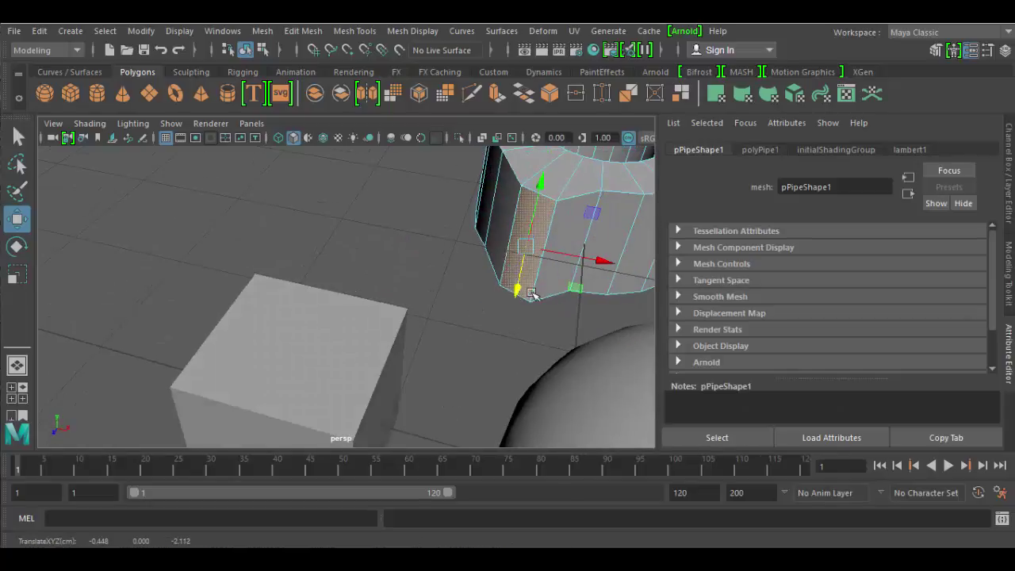
{"action": "key", "text": "ctrl+z"}
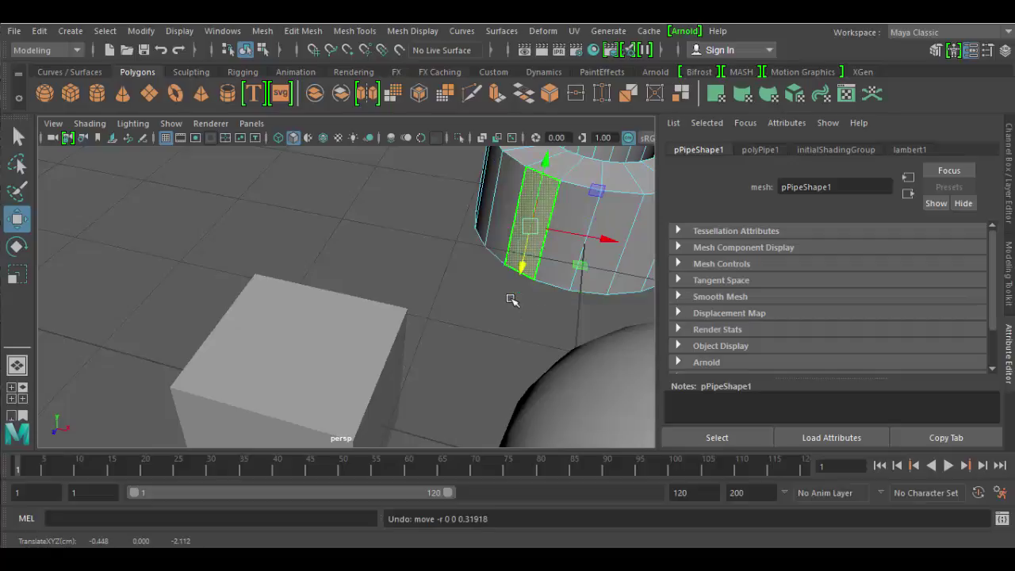
Return the pipe to object mode, select the cube and frame it close up from a low angle
{"action": "scroll", "coordinate": [513, 289], "scroll_direction": "down", "scroll_amount": 3}
{"action": "right_click", "coordinate": [584, 202]}
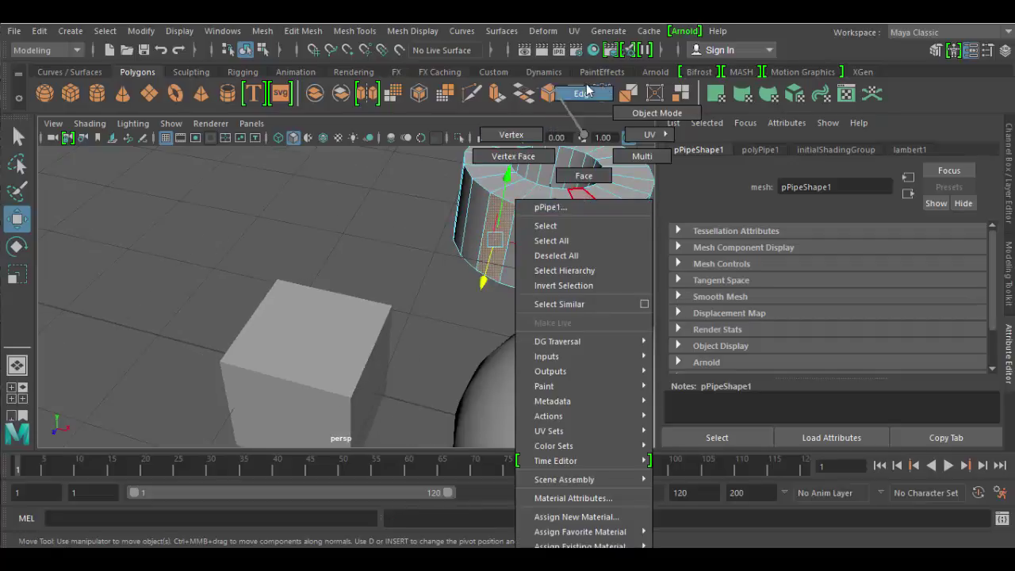
{"action": "left_click", "coordinate": [655, 113]}
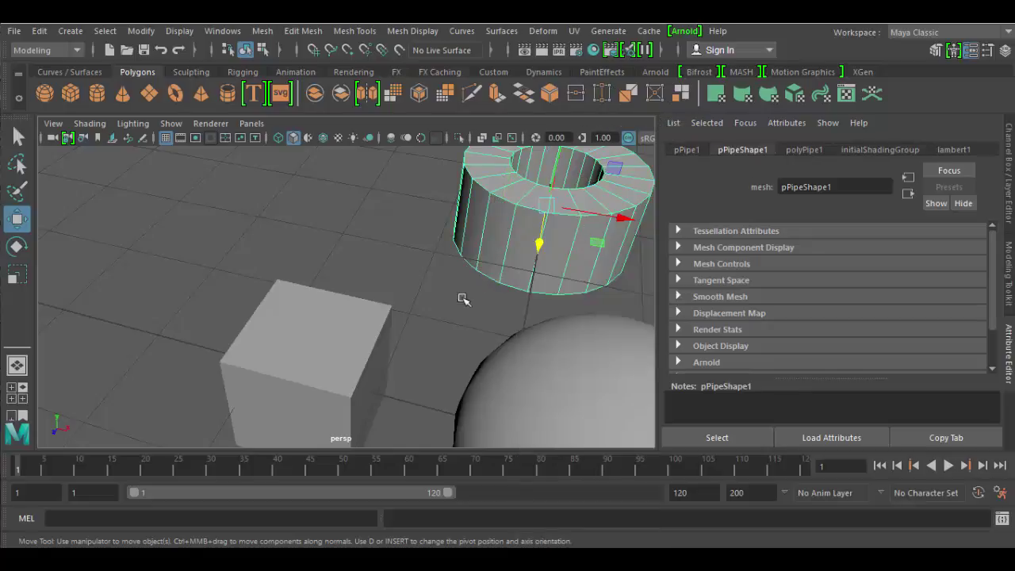
{"action": "scroll", "coordinate": [422, 312], "scroll_direction": "down", "scroll_amount": 3}
{"action": "left_click", "coordinate": [324, 322]}
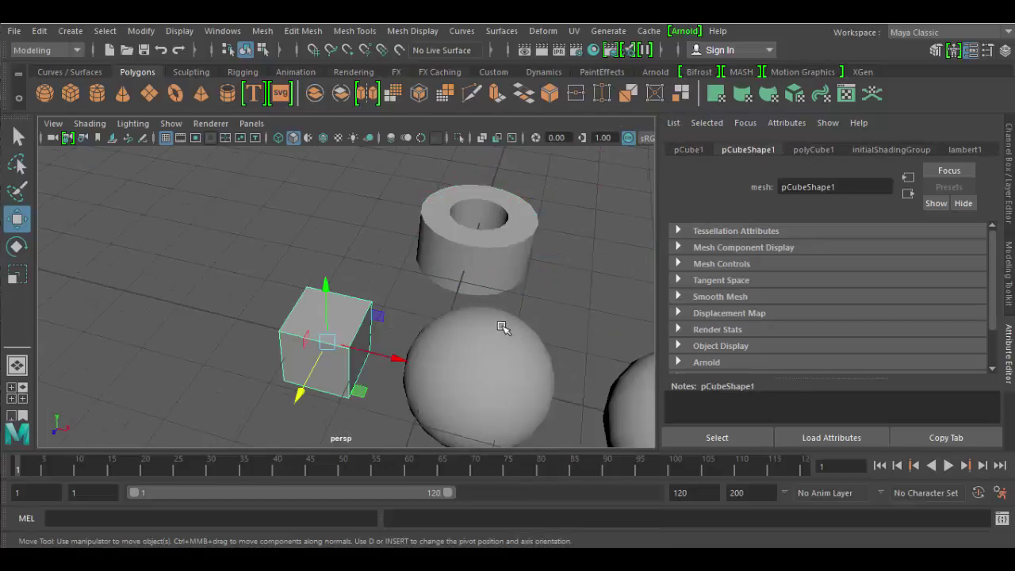
{"action": "middle_click_drag", "start_coordinate": [502, 326], "coordinate": [232, 242], "text": "alt"}
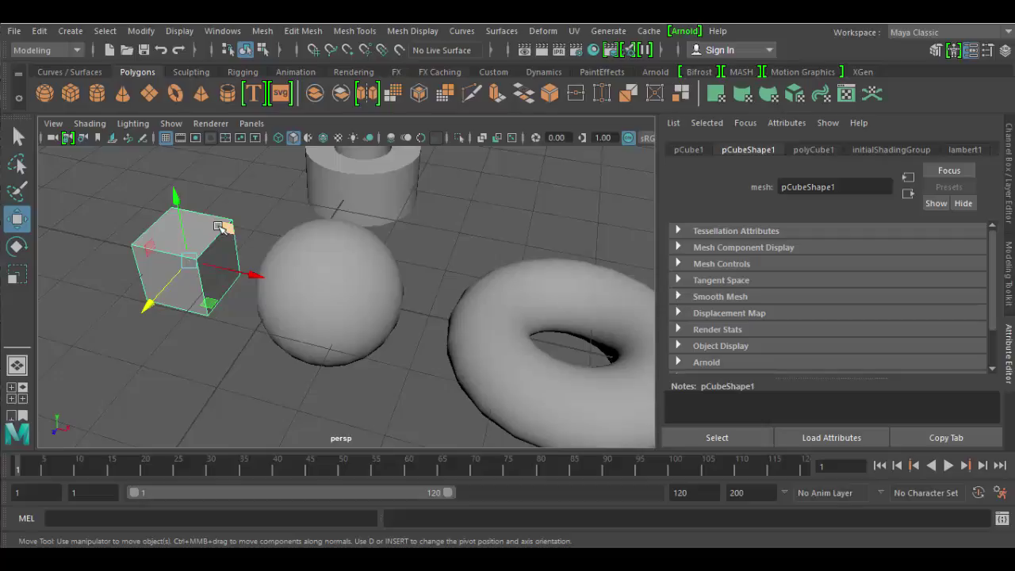
{"action": "key", "text": "f"}
{"action": "left_click_drag", "start_coordinate": [250, 342], "coordinate": [386, 301], "text": "alt"}
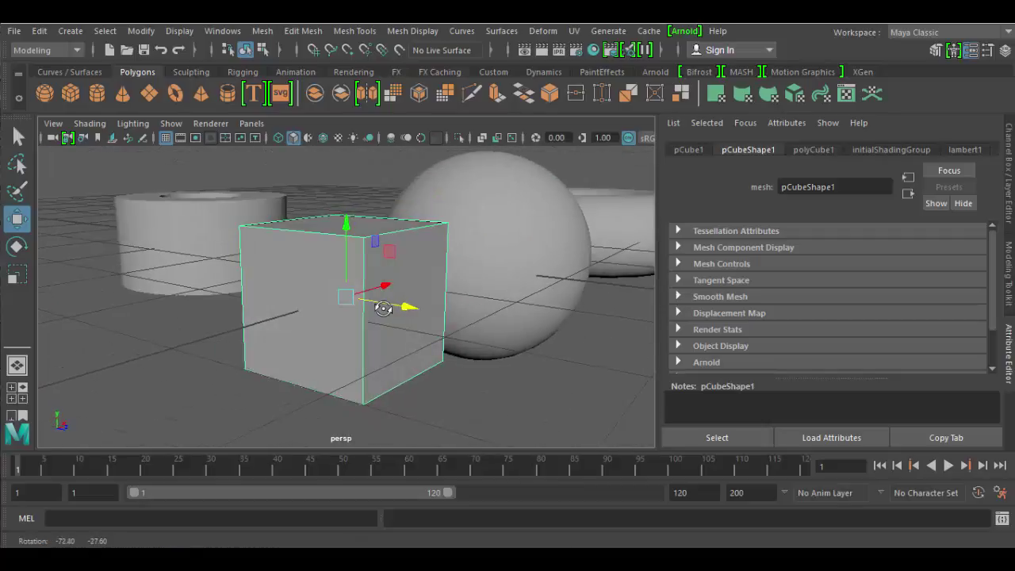
Switch the cube to edge selection, shift its front vertical edge horizontally to skew the shape, and return to object mode
{"action": "right_click", "coordinate": [327, 269]}
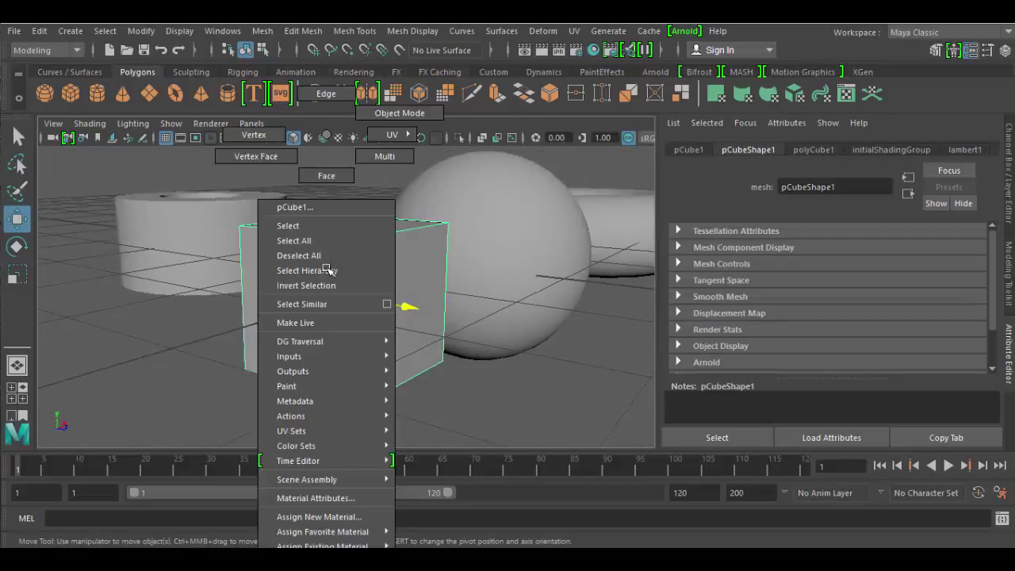
{"action": "left_click", "coordinate": [326, 94]}
{"action": "left_click", "coordinate": [363, 285]}
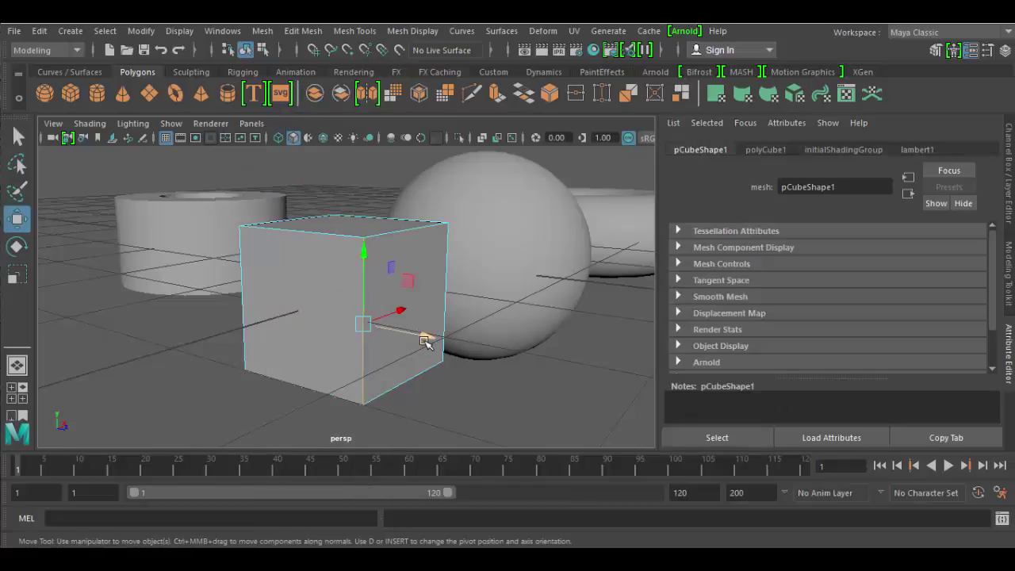
{"action": "left_click_drag", "start_coordinate": [423, 340], "coordinate": [352, 356], "text": "alt"}
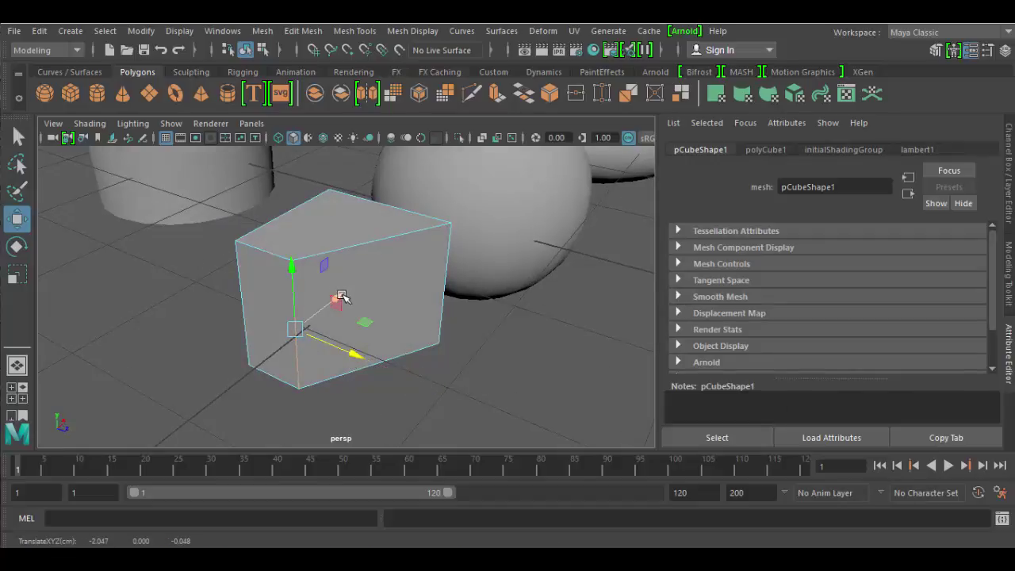
{"action": "left_click_drag", "start_coordinate": [339, 294], "coordinate": [373, 331]}
{"action": "right_click_drag", "start_coordinate": [372, 269], "coordinate": [437, 107]}
Select the torus and switch it to vertex selection, viewed from the side
{"action": "middle_click_drag", "start_coordinate": [492, 272], "coordinate": [275, 260], "text": "alt"}
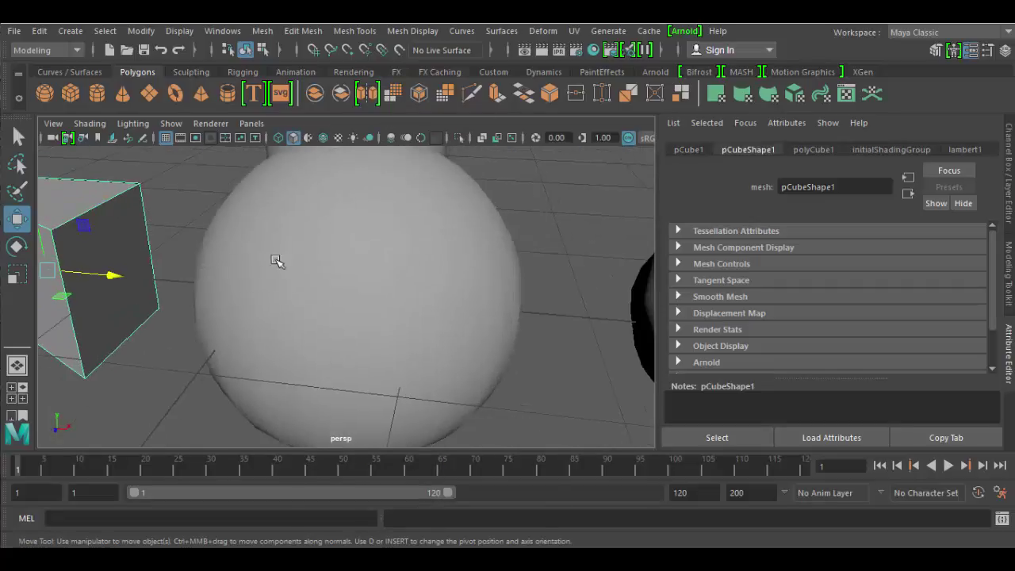
{"action": "scroll", "coordinate": [391, 293], "scroll_direction": "down", "scroll_amount": 4}
{"action": "middle_click_drag", "start_coordinate": [394, 296], "coordinate": [222, 289], "text": "alt"}
{"action": "left_click", "coordinate": [428, 355]}
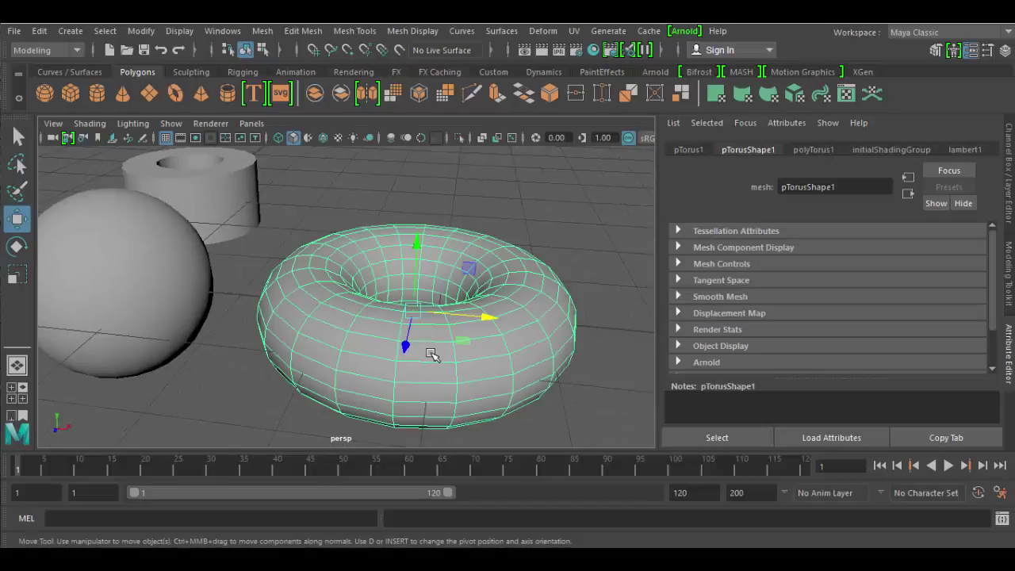
{"action": "left_click_drag", "start_coordinate": [455, 337], "coordinate": [400, 310], "text": "alt"}
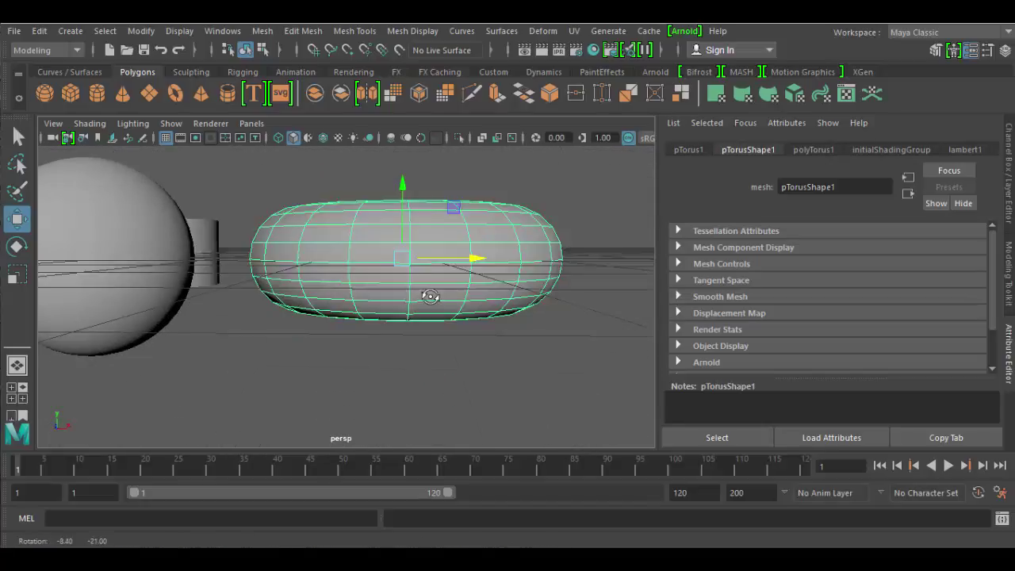
{"action": "left_click_drag", "start_coordinate": [430, 297], "coordinate": [420, 331], "text": "alt"}
{"action": "right_click_drag", "start_coordinate": [420, 331], "coordinate": [451, 357], "text": "alt"}
{"action": "right_click", "coordinate": [451, 357]}
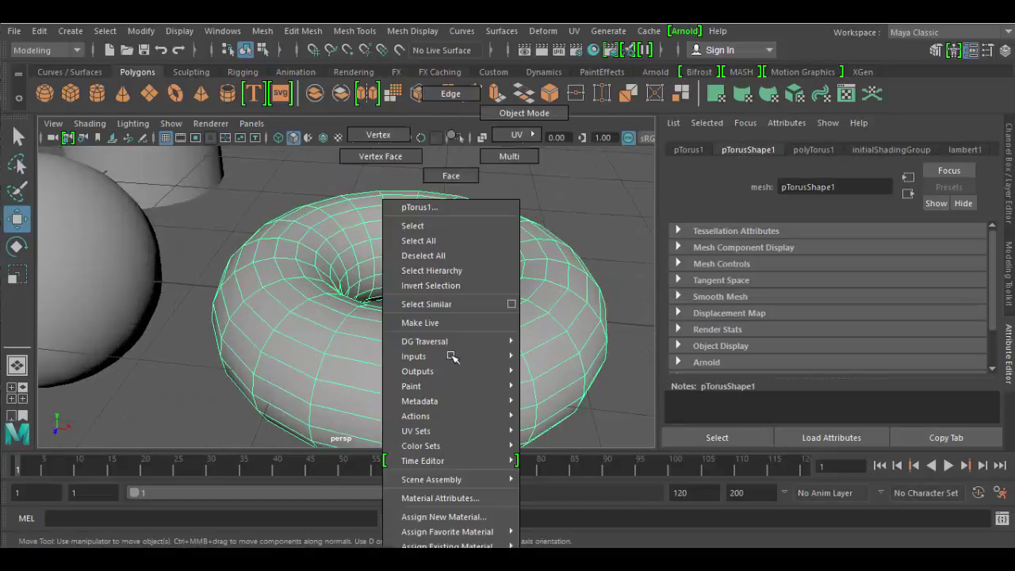
{"action": "right_click_drag", "start_coordinate": [399, 192], "coordinate": [381, 135]}
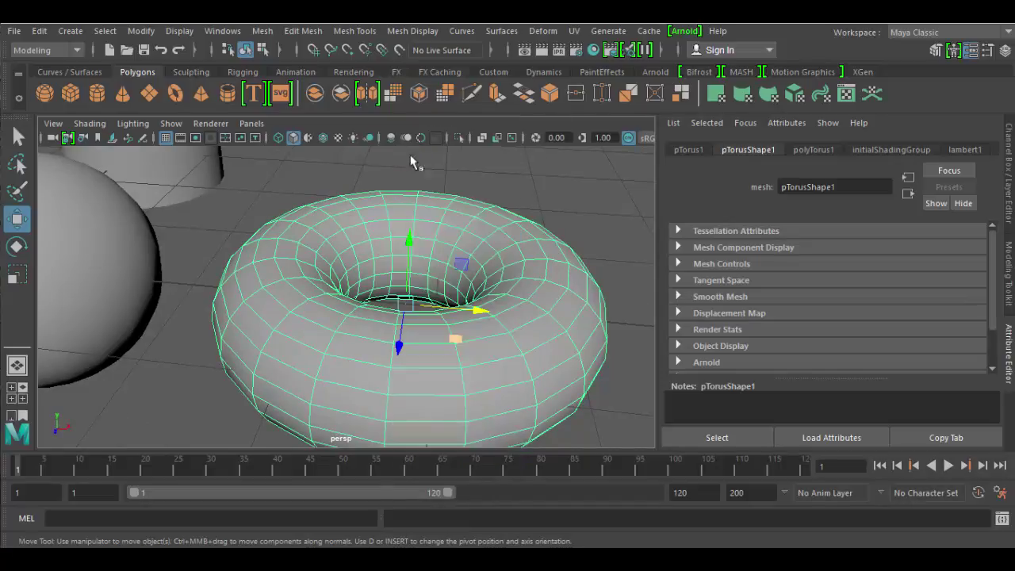
{"action": "left_click_drag", "start_coordinate": [468, 354], "coordinate": [471, 325], "text": "alt"}
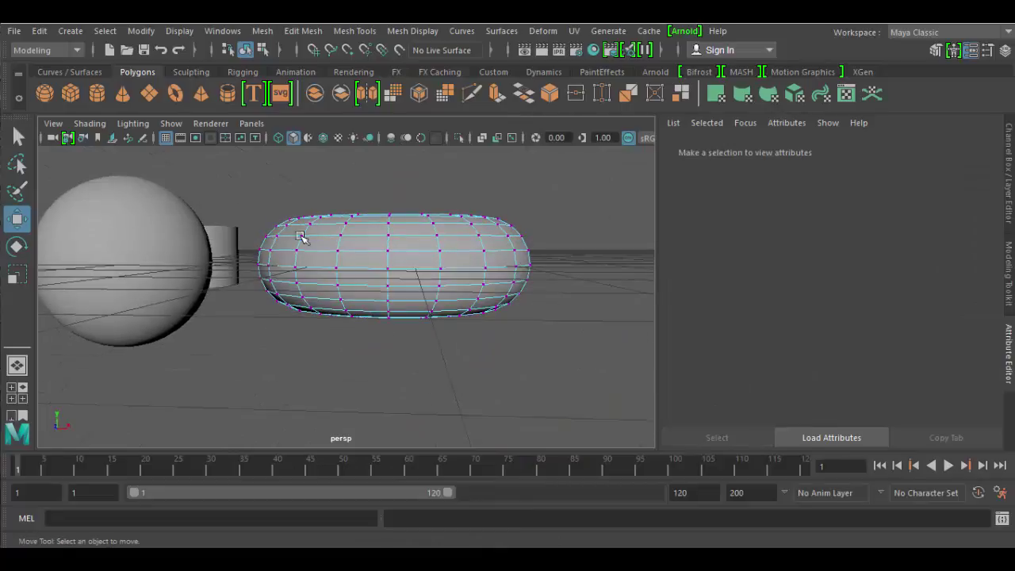
Select the torus's upper vertices and raise them along Y to stretch its outer wall into a tall band
{"action": "left_click_drag", "start_coordinate": [221, 192], "coordinate": [524, 294]}
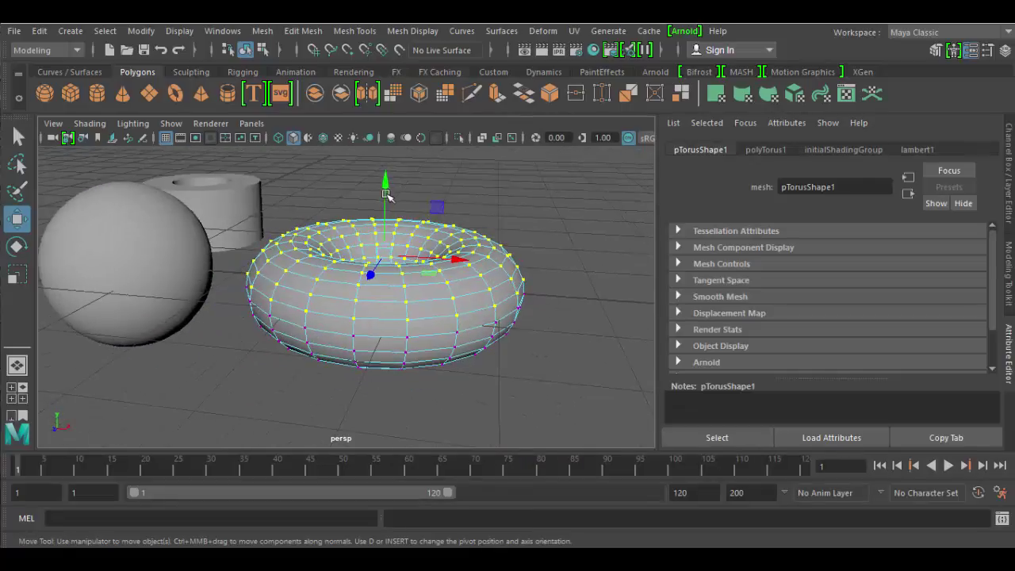
{"action": "left_click_drag", "start_coordinate": [386, 188], "coordinate": [521, 288]}
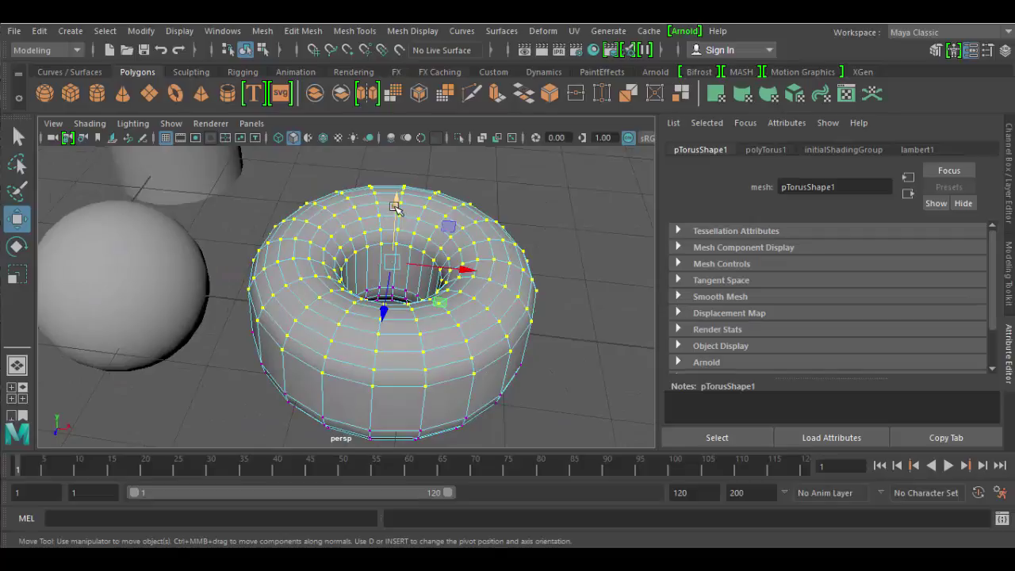
{"action": "left_click_drag", "start_coordinate": [397, 207], "coordinate": [397, 179]}
{"action": "left_click_drag", "start_coordinate": [458, 331], "coordinate": [442, 299], "text": "alt"}
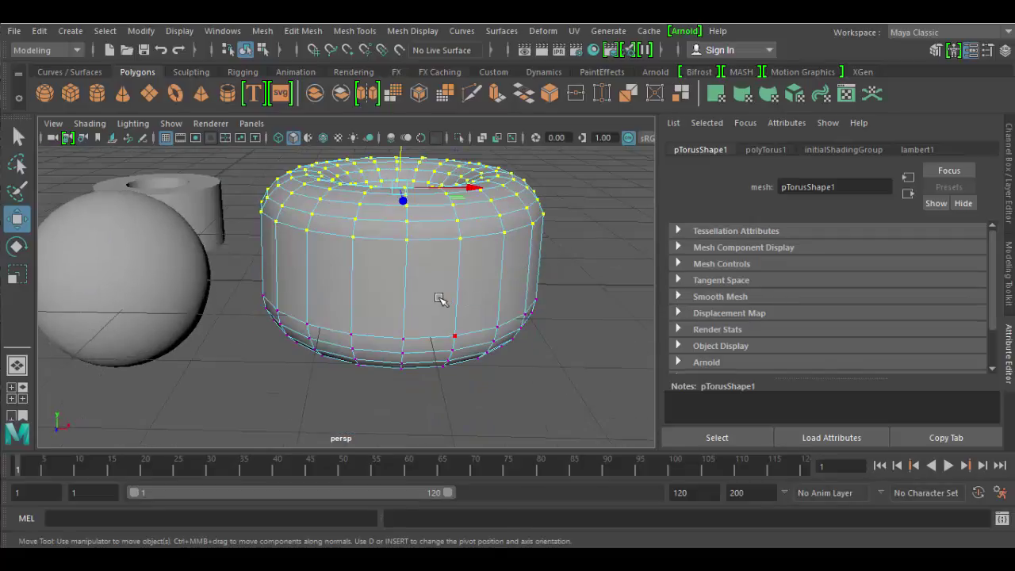
Switch the torus to face selection and select three separate tall faces around its outer wall
{"action": "right_click", "coordinate": [440, 299]}
{"action": "left_click", "coordinate": [438, 175]}
{"action": "left_click", "coordinate": [431, 290]}
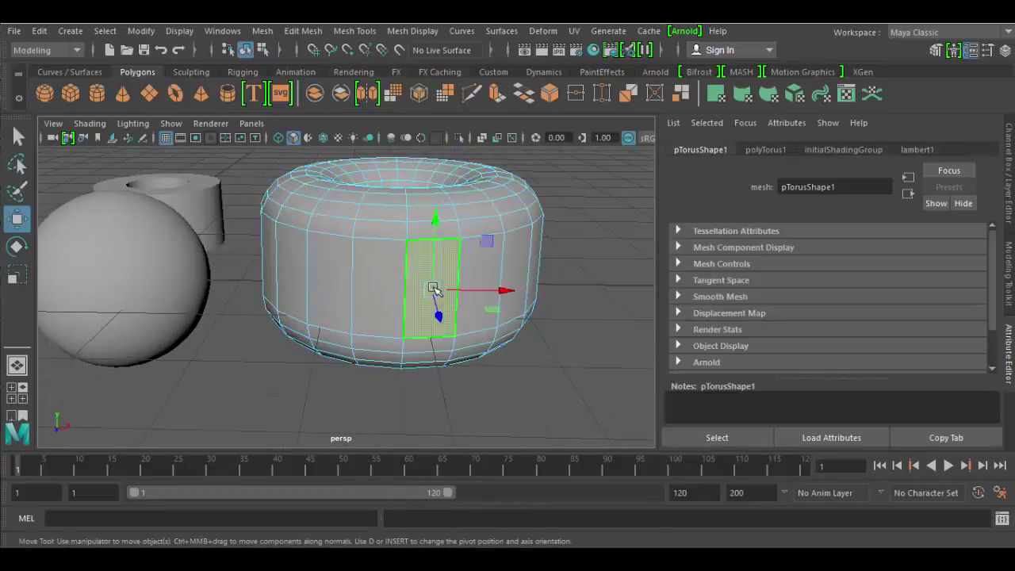
{"action": "left_click", "coordinate": [333, 283], "text": "shift"}
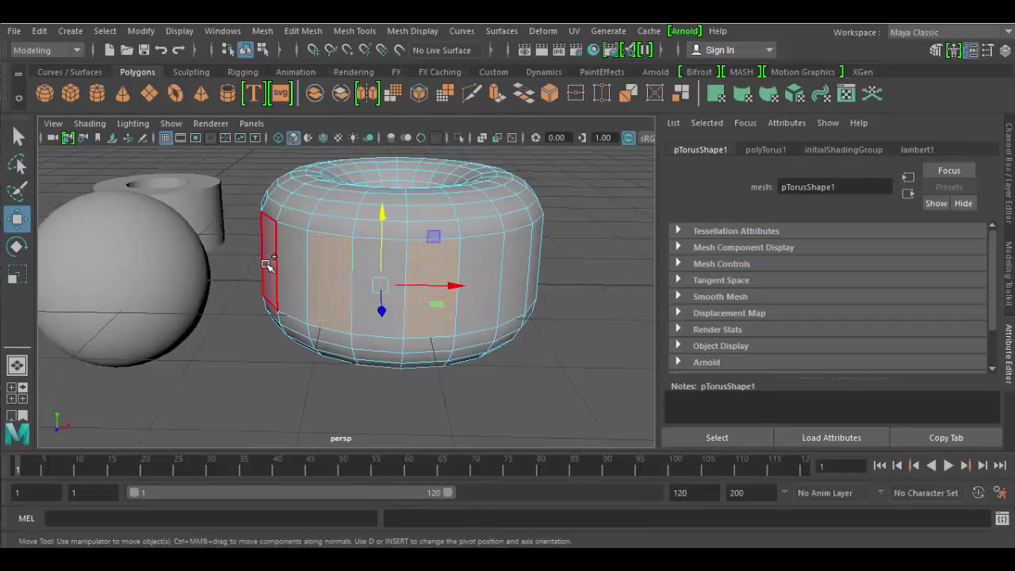
{"action": "left_click", "coordinate": [268, 266], "text": "shift"}
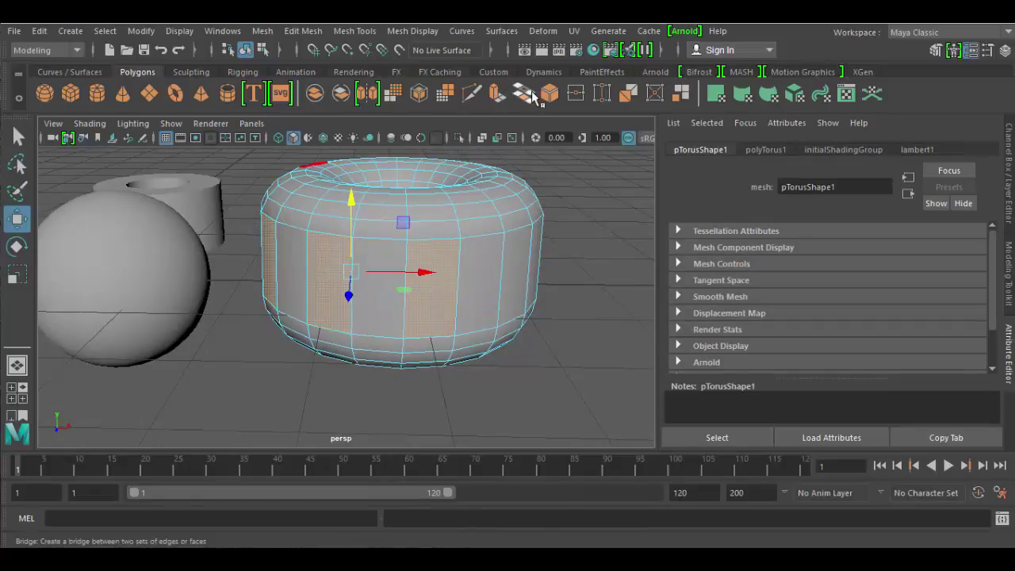
Extrude the three selected torus faces outward with a Local Translate Z of 0.479 and return the torus to object mode
{"action": "left_click", "coordinate": [497, 93]}
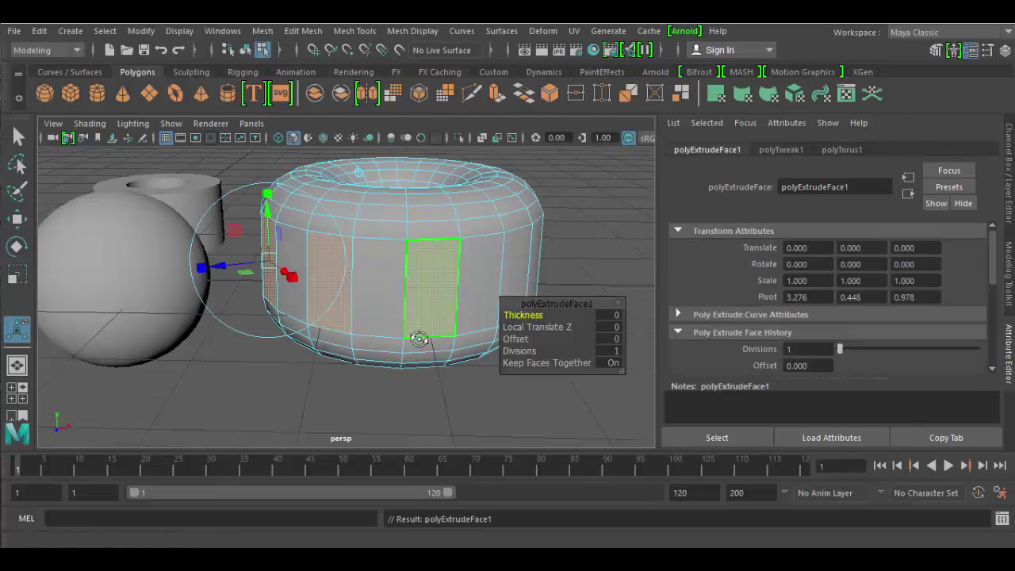
{"action": "left_click_drag", "start_coordinate": [409, 342], "coordinate": [397, 362], "text": "alt"}
{"action": "left_click_drag", "start_coordinate": [218, 327], "coordinate": [222, 289]}
{"action": "right_click", "coordinate": [428, 234]}
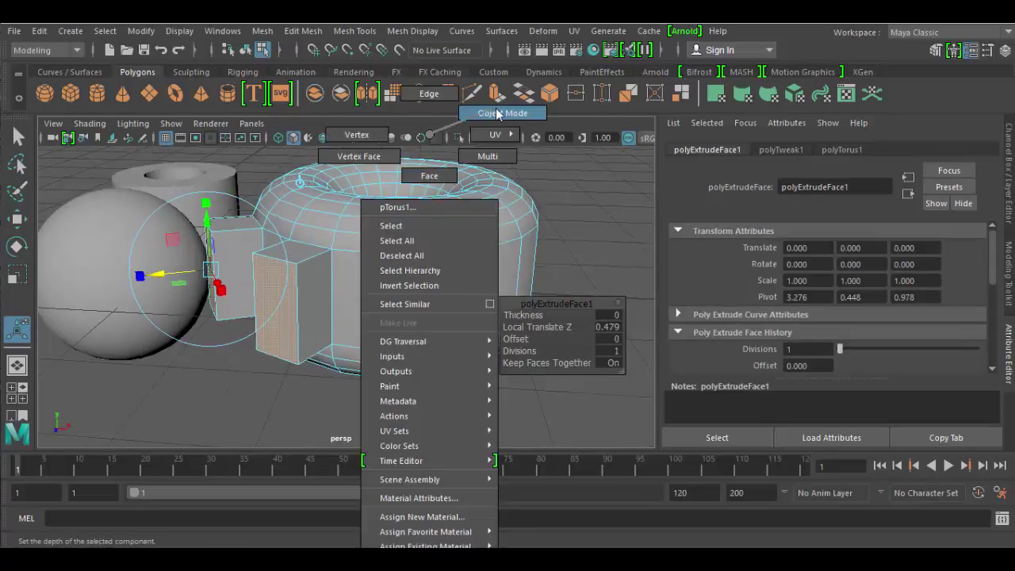
{"action": "left_click", "coordinate": [420, 230]}
{"action": "left_click_drag", "start_coordinate": [420, 283], "coordinate": [389, 322], "text": "alt"}
{"action": "middle_click_drag", "start_coordinate": [389, 322], "coordinate": [550, 316], "text": "alt"}
{"action": "scroll", "coordinate": [372, 297], "scroll_direction": "down", "scroll_amount": 4}
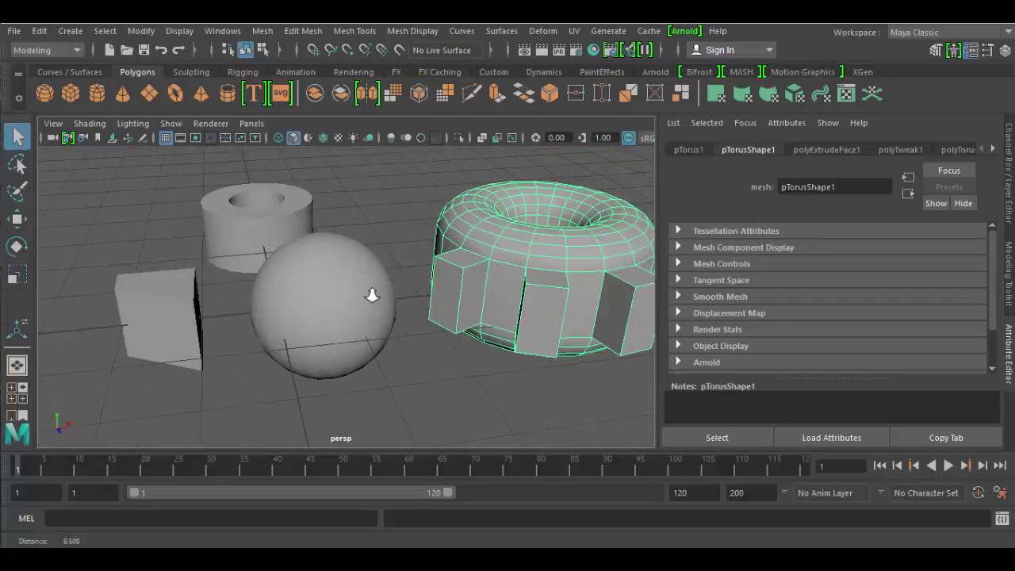
Select the sphere and switch it to UV selection
{"action": "left_click", "coordinate": [332, 295]}
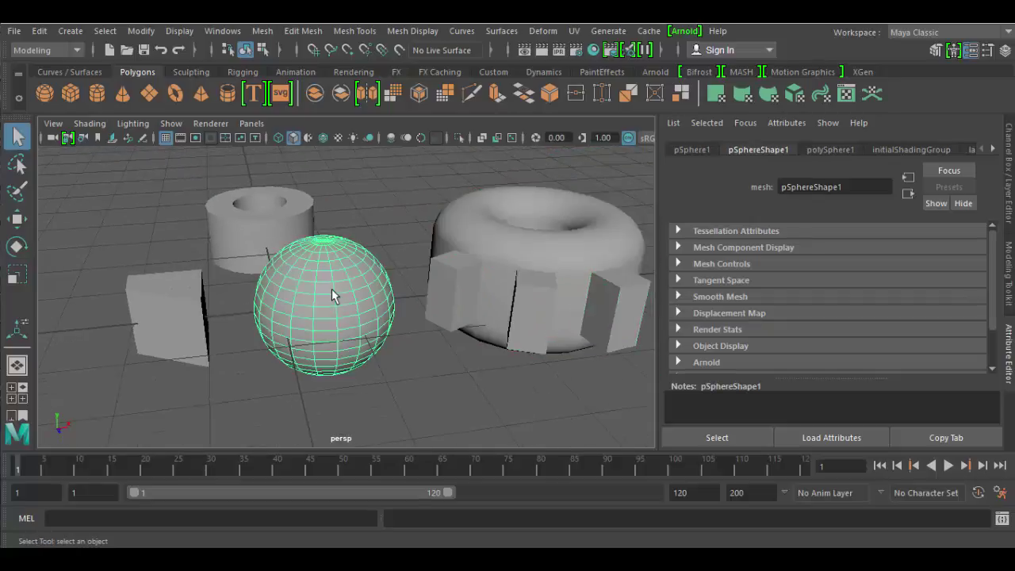
{"action": "right_click", "coordinate": [333, 291]}
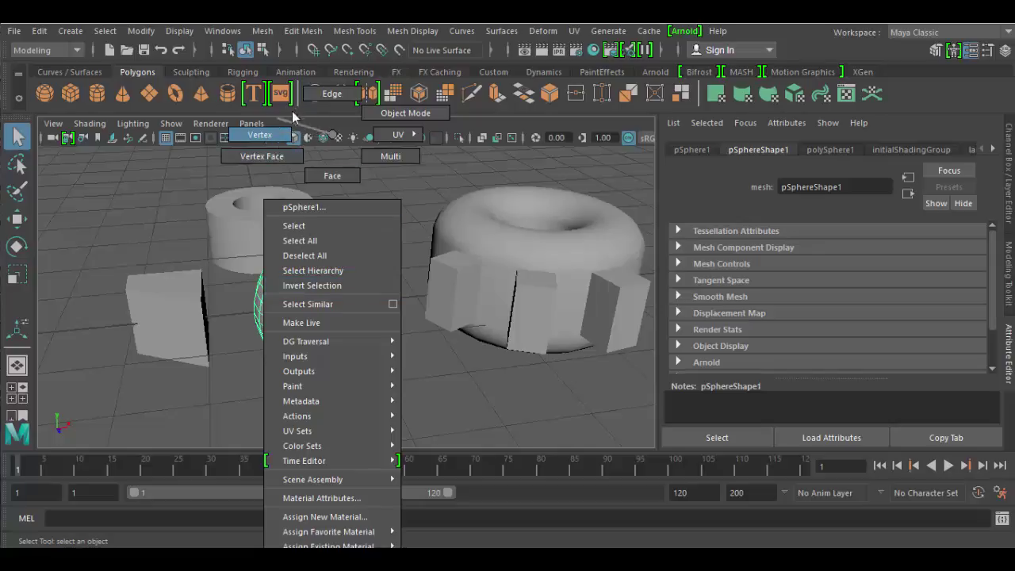
{"action": "right_click_drag", "start_coordinate": [292, 116], "coordinate": [465, 134]}
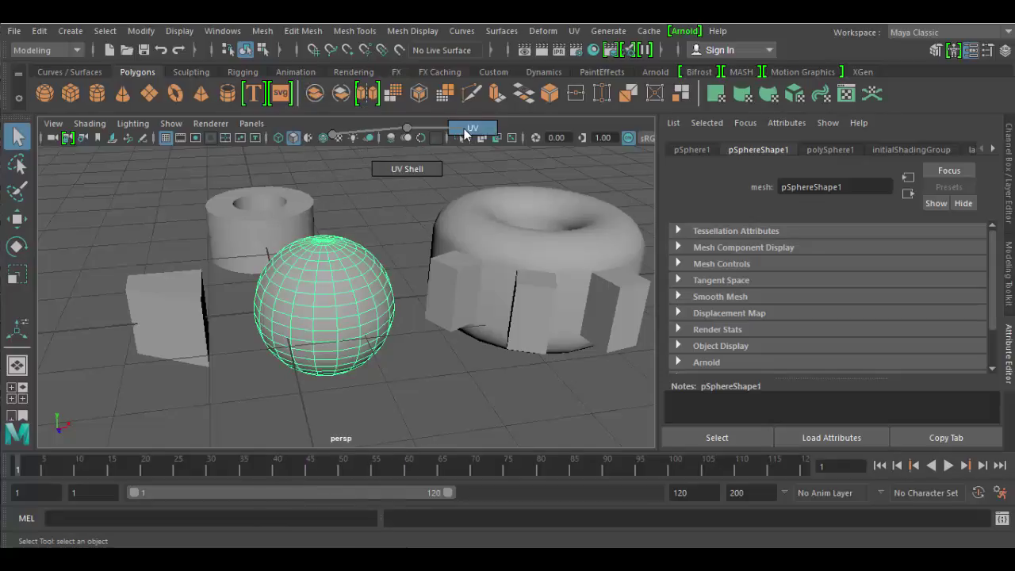
{"action": "right_click_drag", "start_coordinate": [465, 134], "coordinate": [461, 135]}
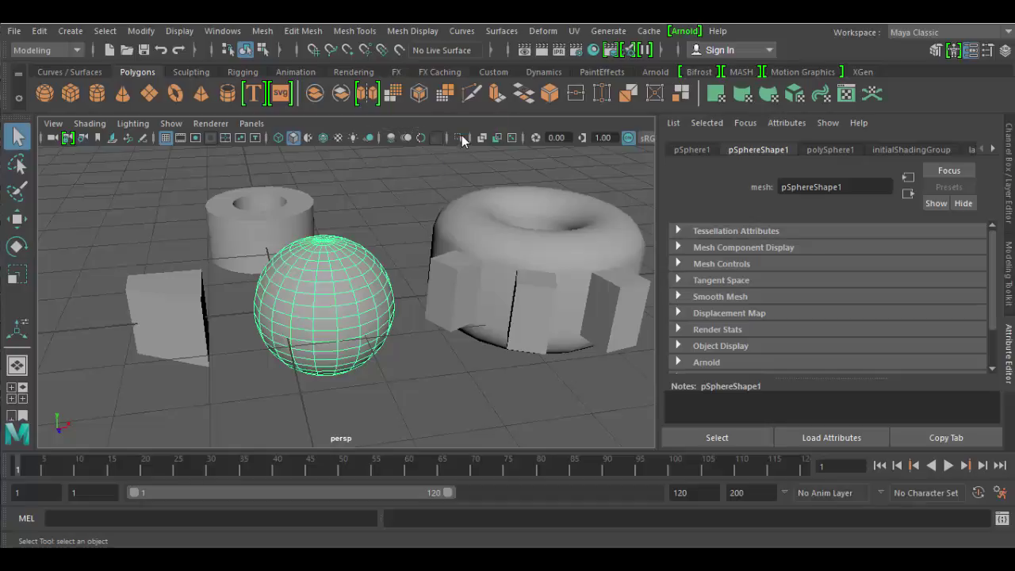
Switch the sphere to UV Shell selection and return it to object mode
{"action": "right_click_drag", "start_coordinate": [352, 298], "coordinate": [340, 308]}
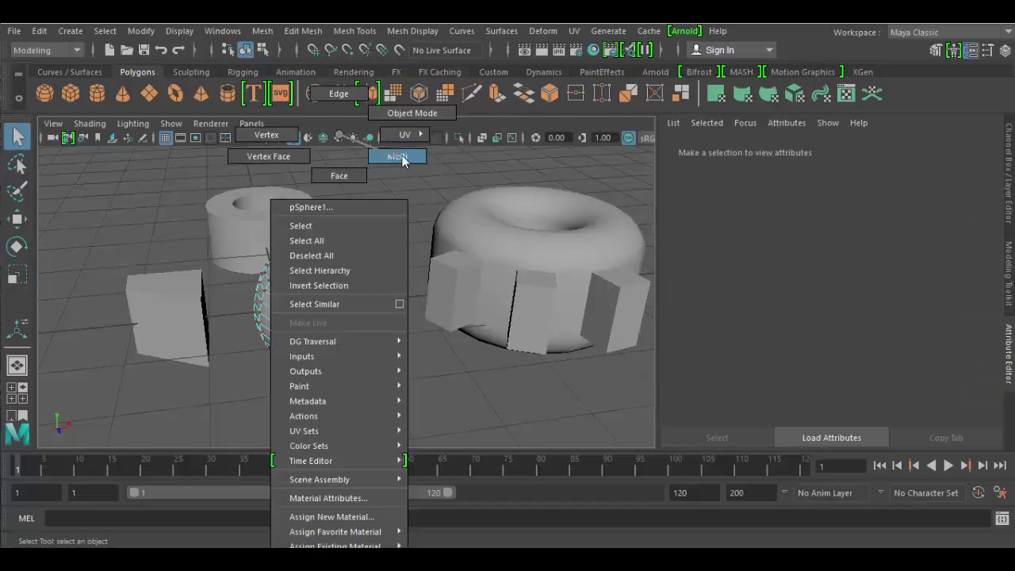
{"action": "right_click_drag", "start_coordinate": [402, 160], "coordinate": [413, 181]}
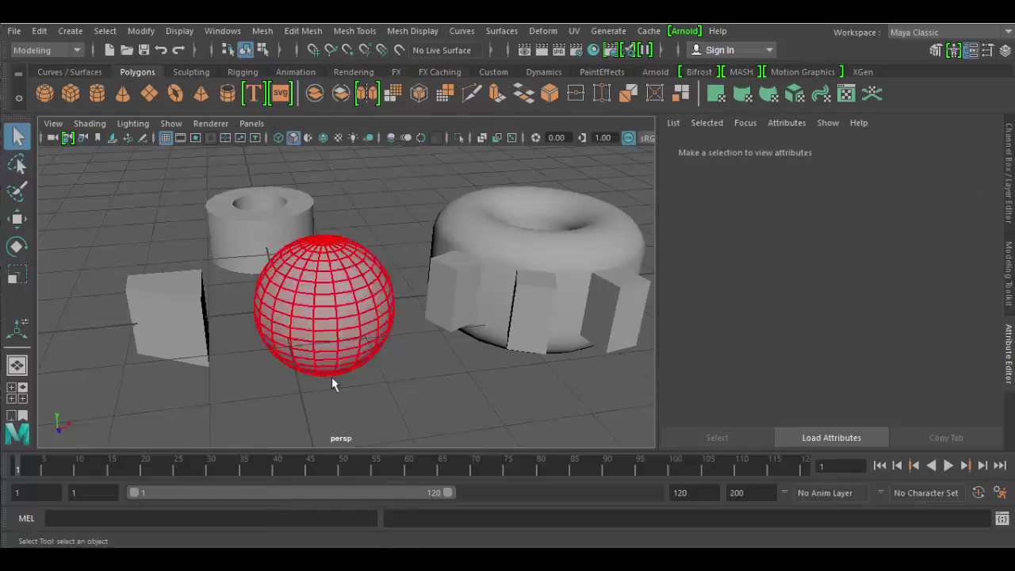
{"action": "right_click_drag", "start_coordinate": [335, 287], "coordinate": [407, 113]}
{"action": "right_click_drag", "start_coordinate": [323, 311], "coordinate": [396, 112]}
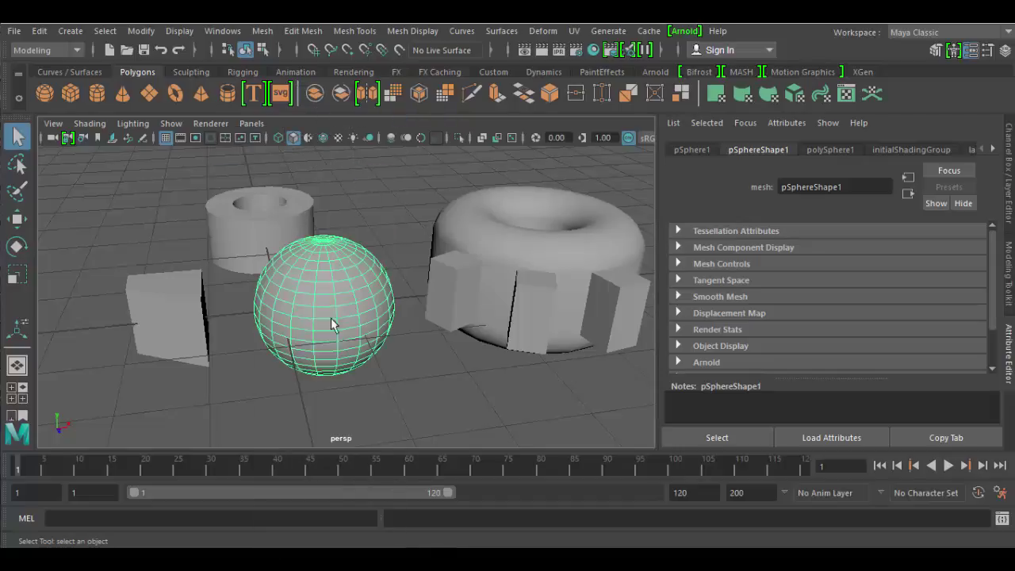
{"action": "scroll", "coordinate": [423, 370], "scroll_direction": "up", "scroll_amount": 4}
{"action": "scroll", "coordinate": [425, 370], "scroll_direction": "down", "scroll_amount": 2}
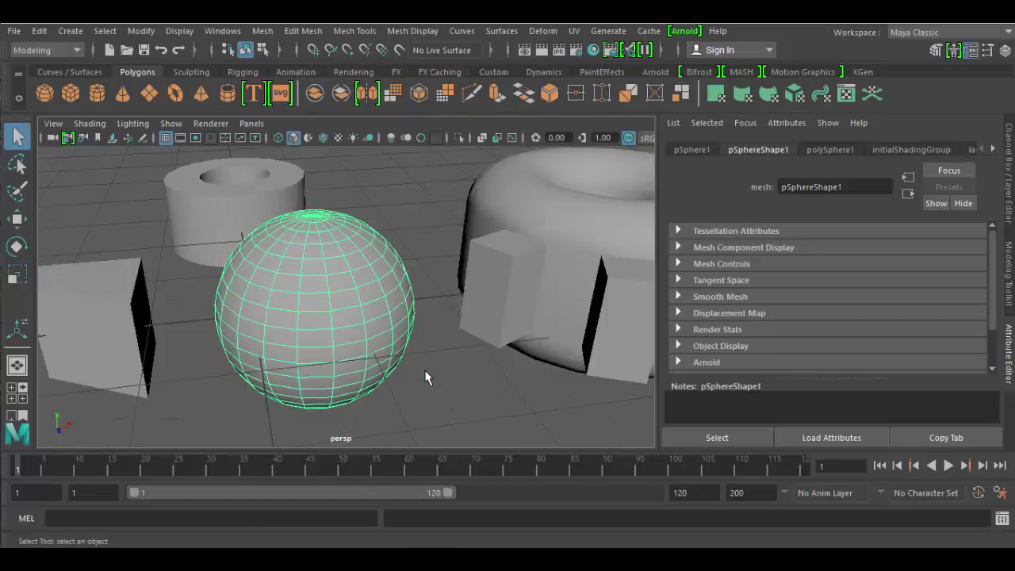